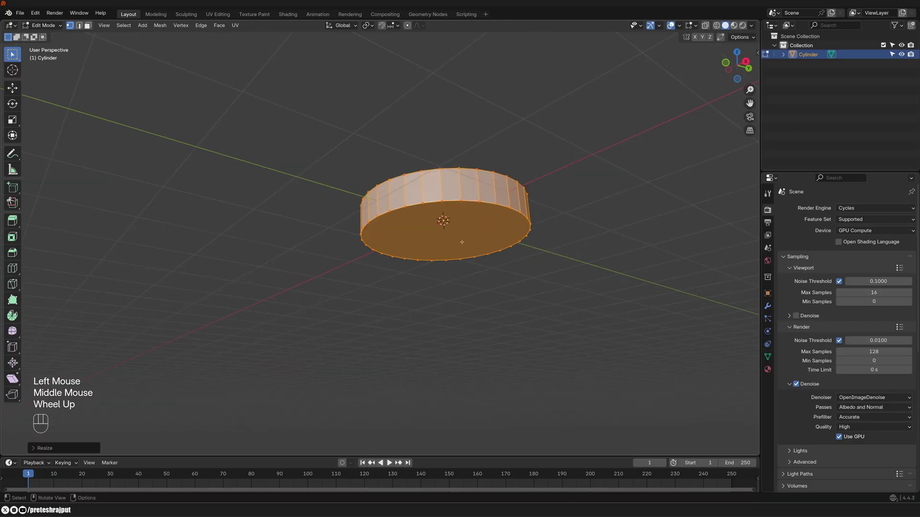
Step: Try to delete the cylinder's bottom face
{"action": "key", "text": "Tab"}
{"action": "key", "text": "3"}
{"action": "key", "text": "Tab"}
{"action": "key", "text": "3"}
{"action": "left_click", "coordinate": [484, 230]}
{"action": "key", "text": "x"}
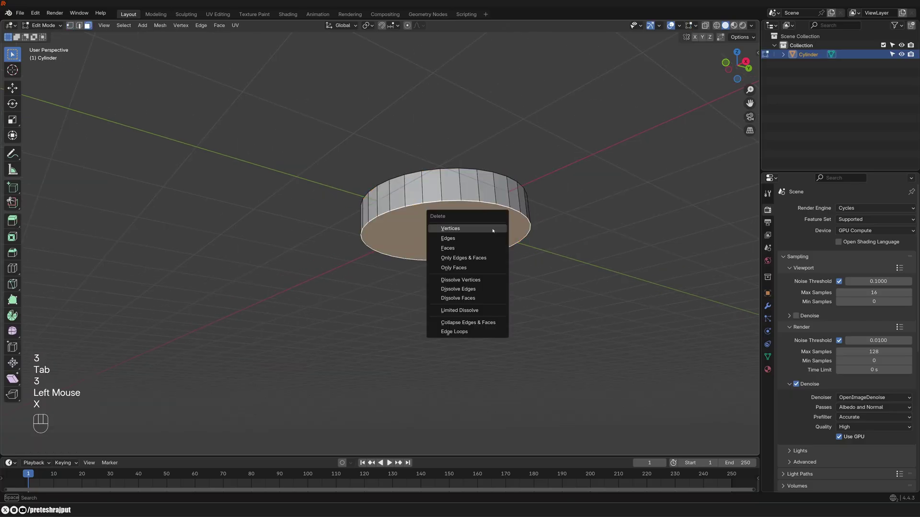
{"action": "left_click", "coordinate": [485, 245]}
{"action": "scroll", "coordinate": [524, 237], "scroll_direction": "up", "scroll_amount": 1}
{"action": "middle_click_drag", "start_coordinate": [525, 237], "coordinate": [589, 230], "text": "shift"}
{"action": "key", "text": "ctrl+z"}
Step: Inset the cylinder's bottom face by about 0.065 m
{"action": "scroll", "coordinate": [587, 231], "scroll_direction": "up", "scroll_amount": 1}
{"action": "key", "text": "i"}
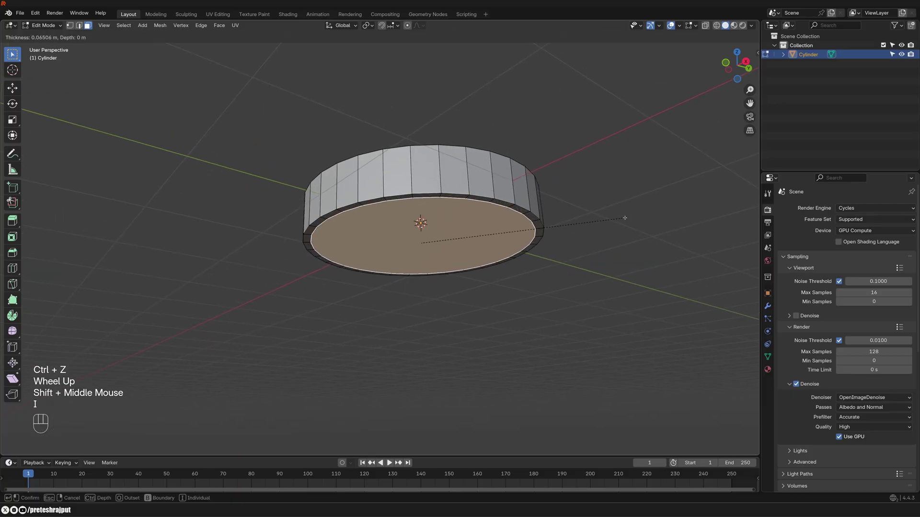
{"action": "left_click", "coordinate": [624, 218]}
Step: Try to delete the inset bottom face to open the cylinder's underside
{"action": "key", "text": "x"}
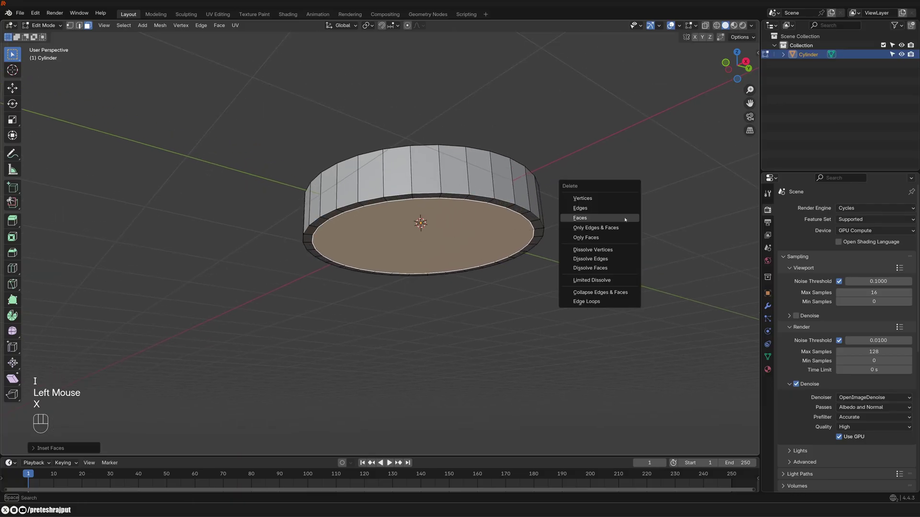
{"action": "left_click", "coordinate": [623, 217]}
{"action": "middle_click_drag", "start_coordinate": [623, 216], "coordinate": [577, 236]}
{"action": "left_click", "coordinate": [446, 171]}
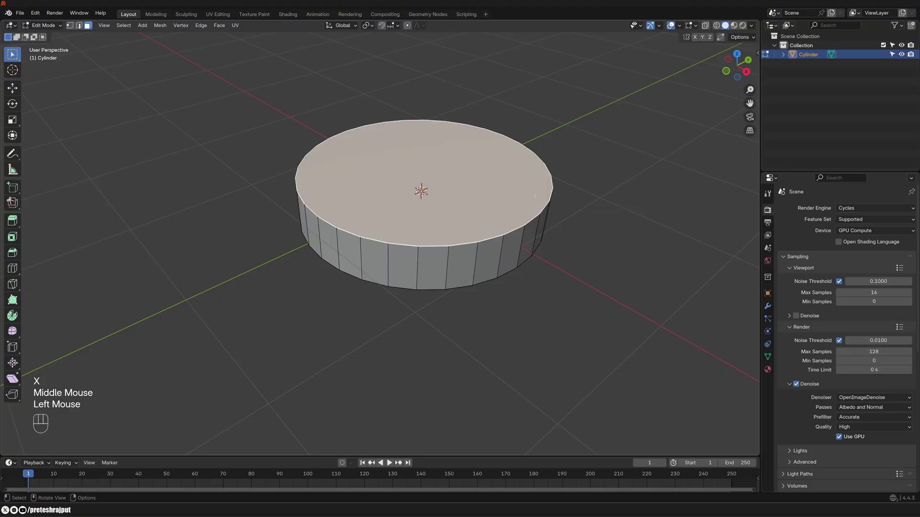
{"action": "key", "text": "ctrl+z"}
{"action": "key", "text": "ctrl+z"}
Step: Inset the cylinder's top face twice to form two concentric rings of roughly equal width
{"action": "key", "text": "3"}
{"action": "left_click", "coordinate": [554, 218]}
{"action": "middle_click_drag", "start_coordinate": [633, 210], "coordinate": [628, 208]}
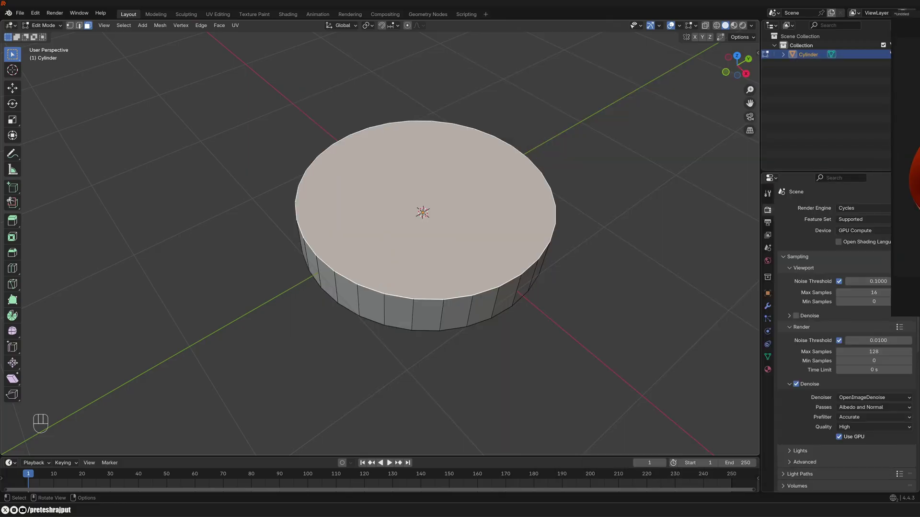
{"action": "left_click", "coordinate": [678, 199]}
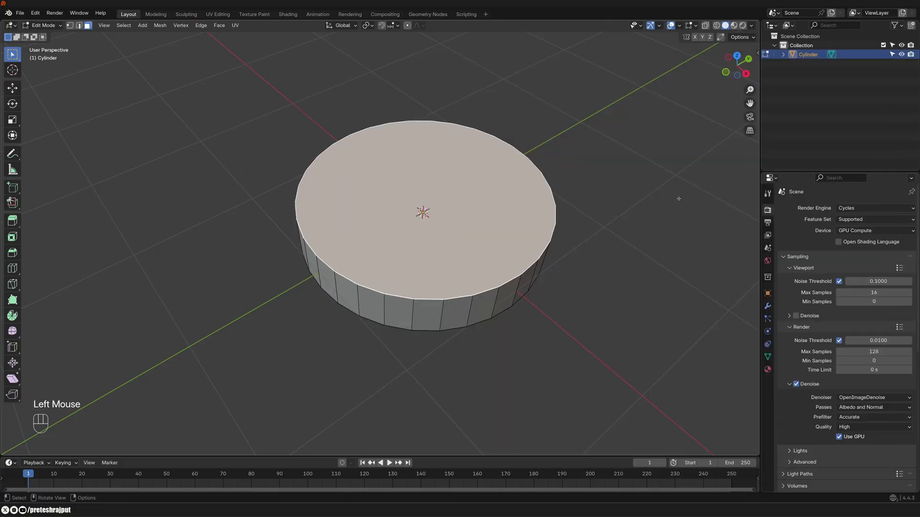
{"action": "key", "text": "i"}
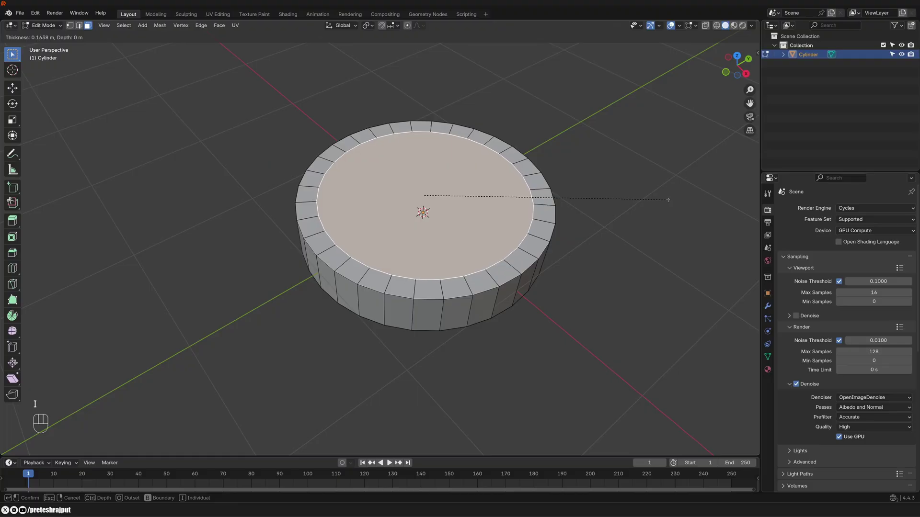
{"action": "left_click", "coordinate": [667, 200]}
{"action": "key", "text": "i"}
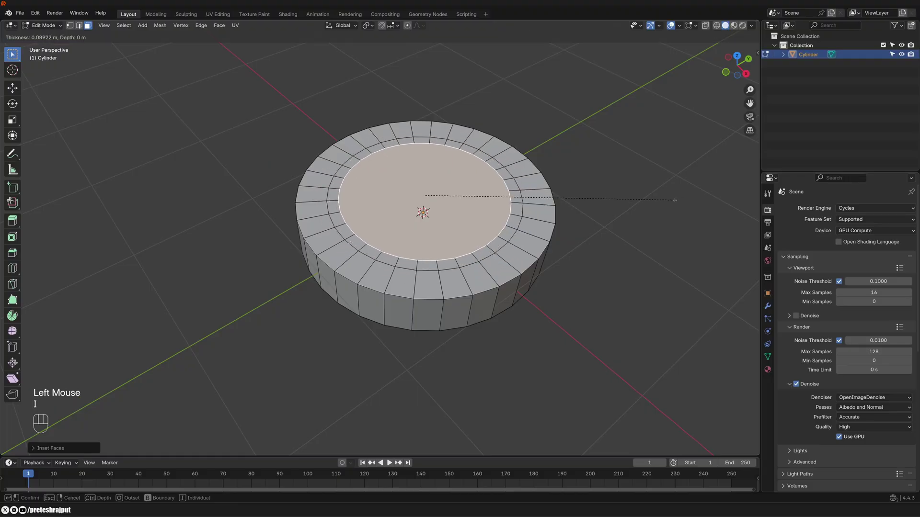
{"action": "left_click", "coordinate": [666, 201]}
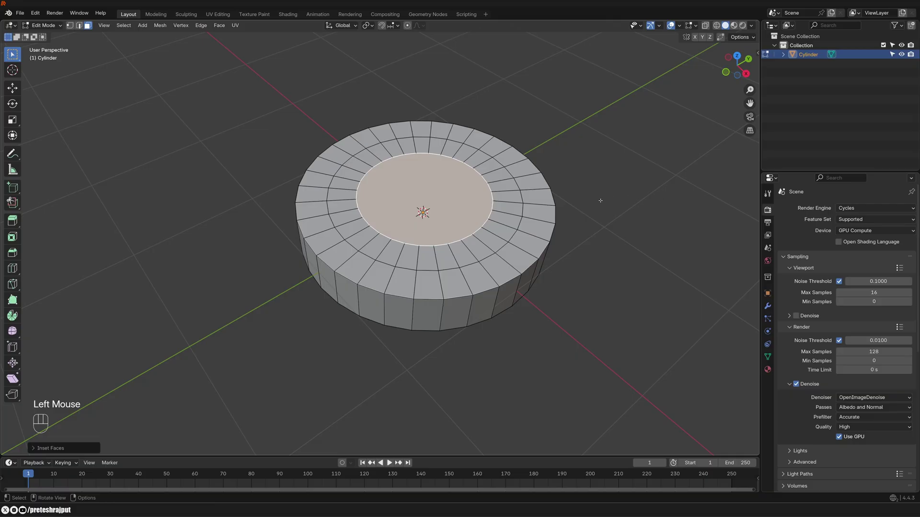
Step: Snap the 3D cursor to the middle loop's vertex on the negative Y side and set the transform pivot point to 3D Cursor
{"action": "middle_click_drag", "start_coordinate": [645, 176], "coordinate": [623, 214]}
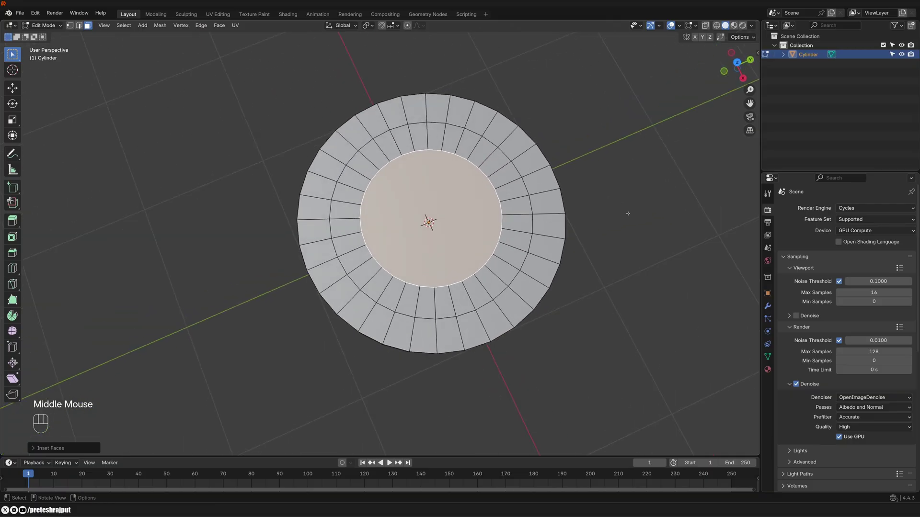
{"action": "key", "text": "KP_7"}
{"action": "key", "text": "1"}
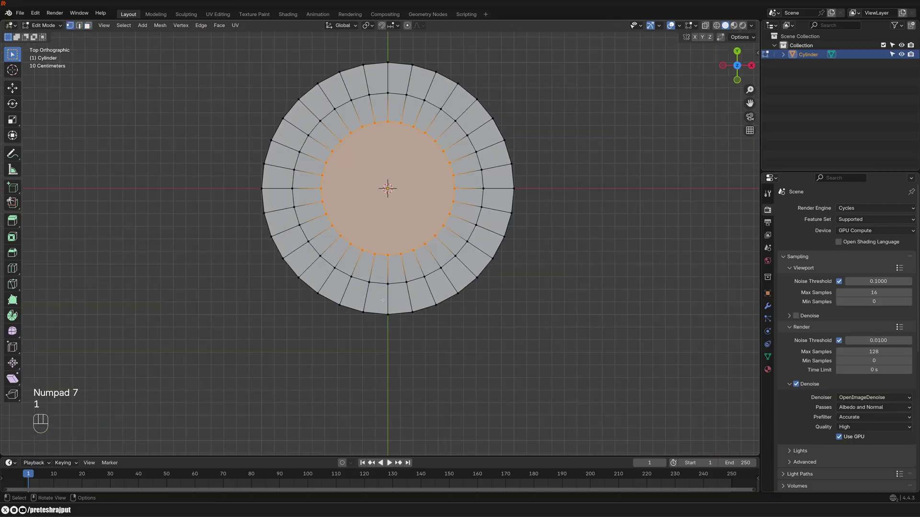
{"action": "left_click", "coordinate": [387, 284]}
{"action": "key", "text": "shift+s"}
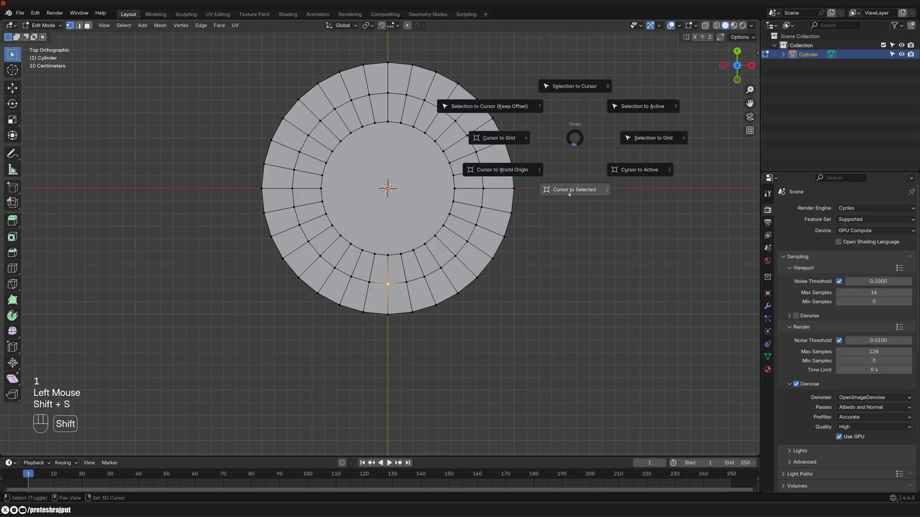
{"action": "left_click", "coordinate": [573, 190]}
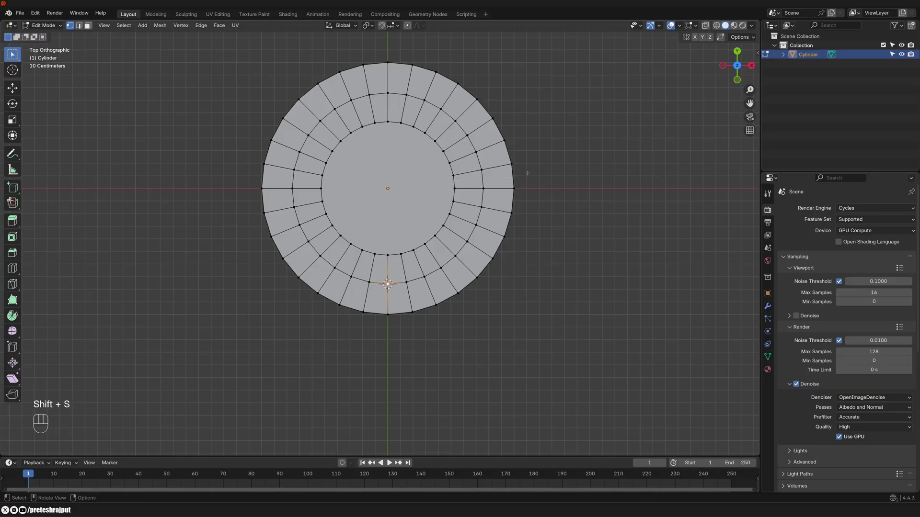
{"action": "left_click", "coordinate": [368, 25]}
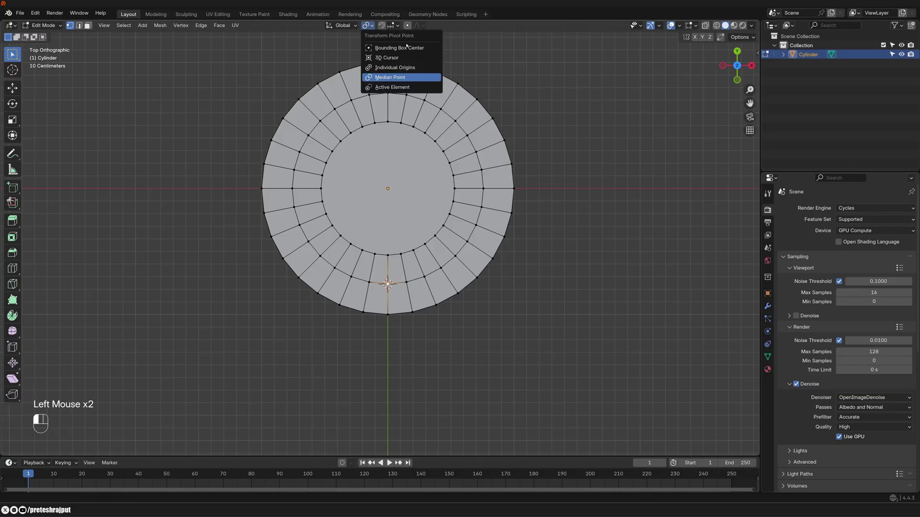
{"action": "left_click", "coordinate": [381, 60]}
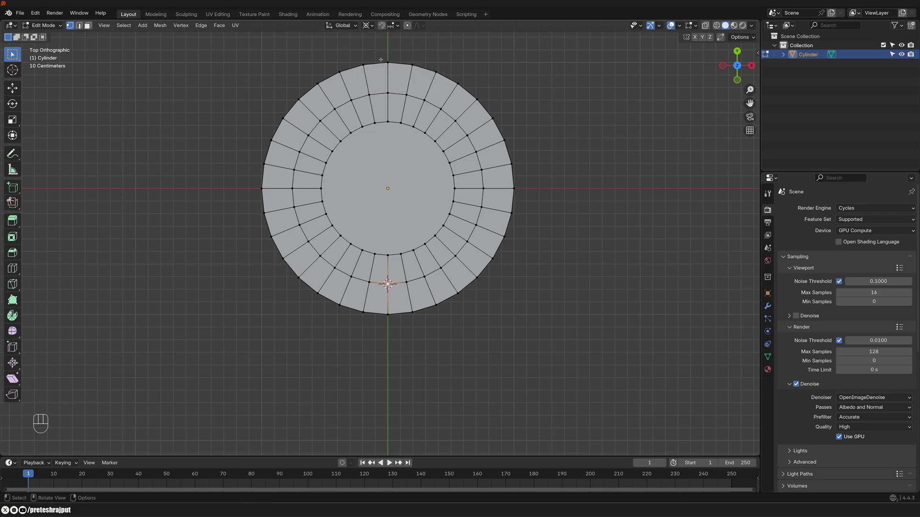
Step: Rotate the middle edge loop on the top face about 5.4° around the X axis
{"action": "middle_click_drag", "start_coordinate": [568, 189], "coordinate": [601, 182]}
{"action": "key", "text": "2"}
{"action": "left_click", "coordinate": [517, 178], "text": "alt"}
{"action": "key", "text": "r"}
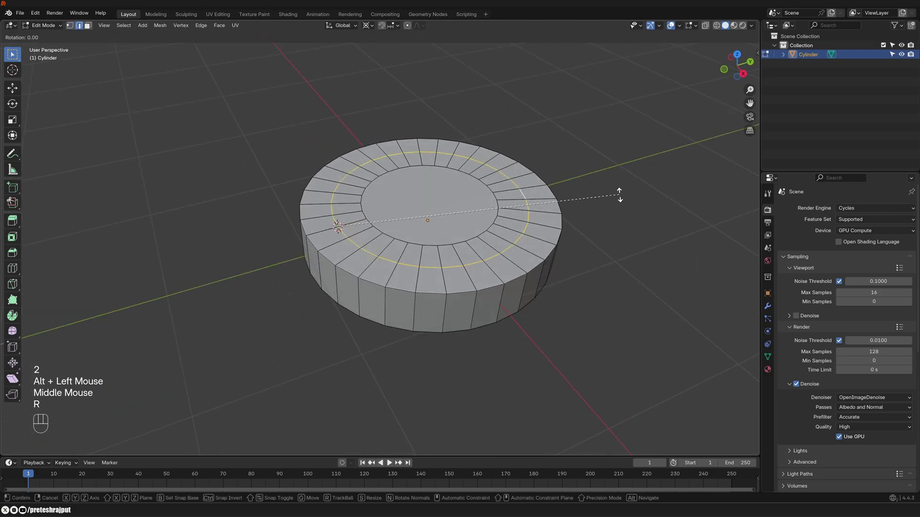
{"action": "key", "text": "x"}
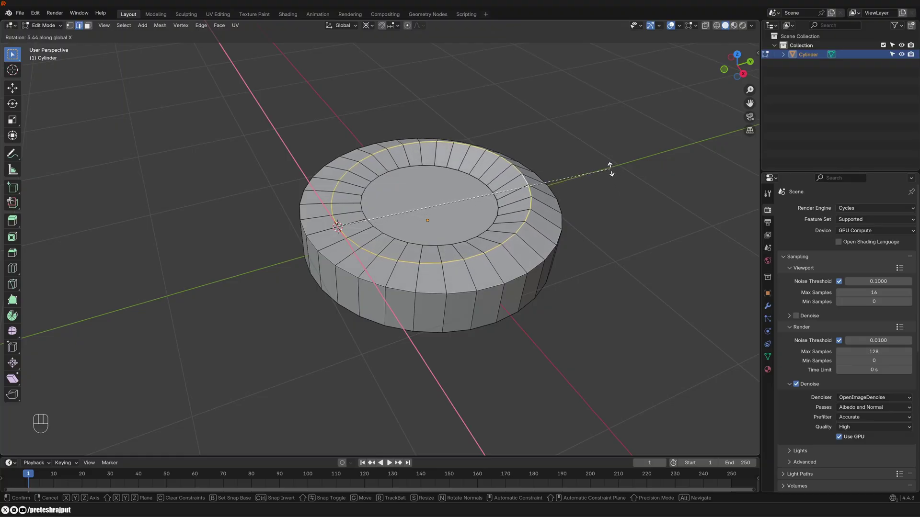
{"action": "left_click", "coordinate": [610, 167]}
Step: Snap the 3D cursor to the inner loop's vertex on the positive Y side
{"action": "middle_click_drag", "start_coordinate": [610, 168], "coordinate": [522, 184]}
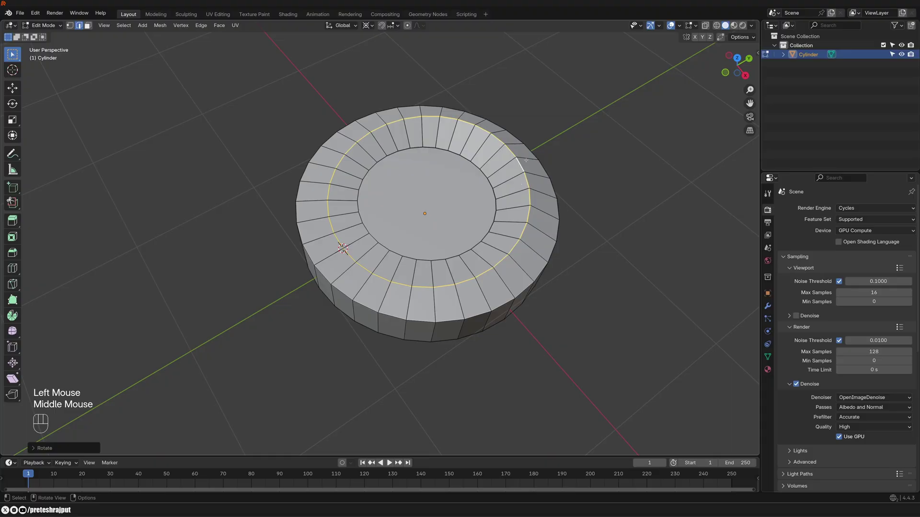
{"action": "key", "text": "1"}
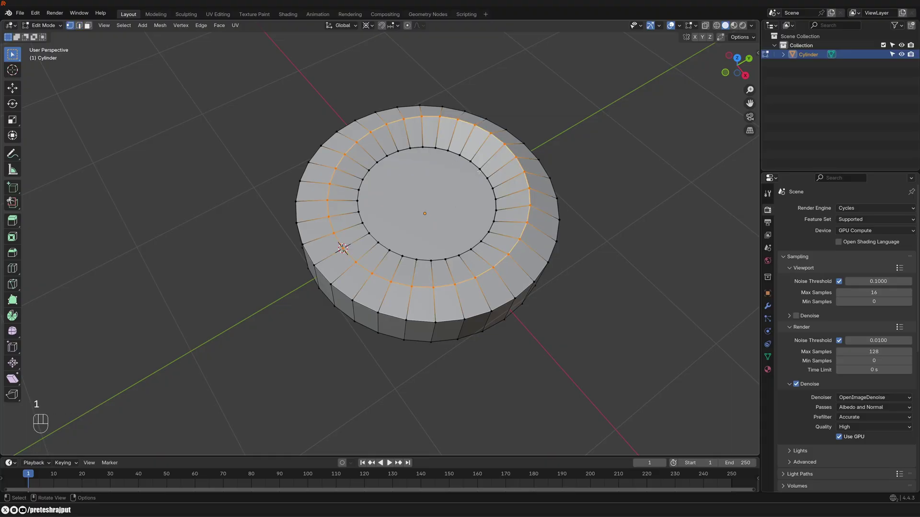
{"action": "middle_click_drag", "start_coordinate": [461, 183], "coordinate": [413, 133]}
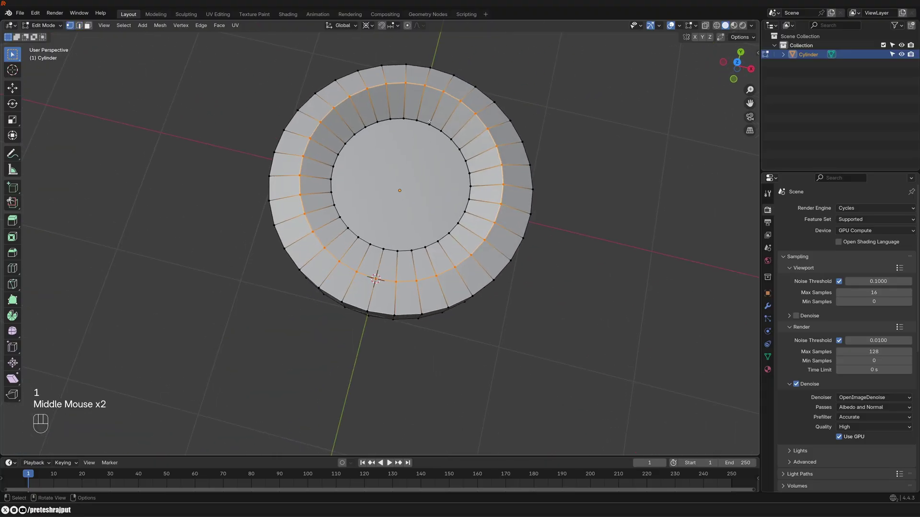
{"action": "left_click", "coordinate": [413, 133]}
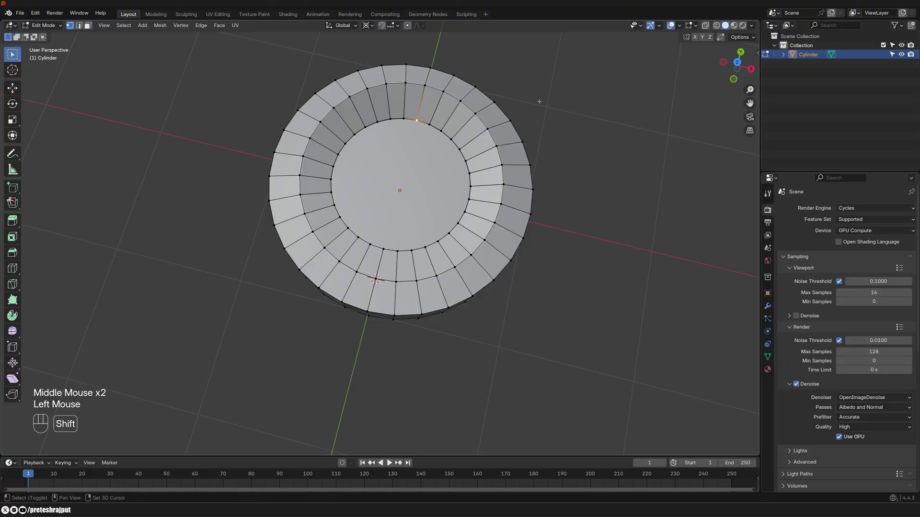
{"action": "key", "text": "shift+s"}
{"action": "left_click", "coordinate": [537, 153]}
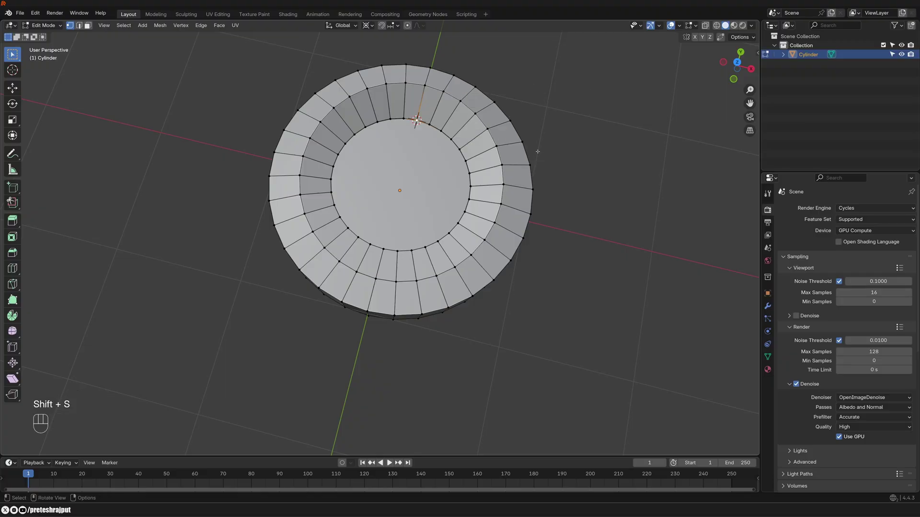
Step: Rotate the inner edge loop about -7.1° around the X axis
{"action": "key", "text": "2"}
{"action": "left_click", "coordinate": [446, 138], "text": "alt"}
{"action": "middle_click_drag", "start_coordinate": [446, 138], "coordinate": [536, 165]}
{"action": "key", "text": "r"}
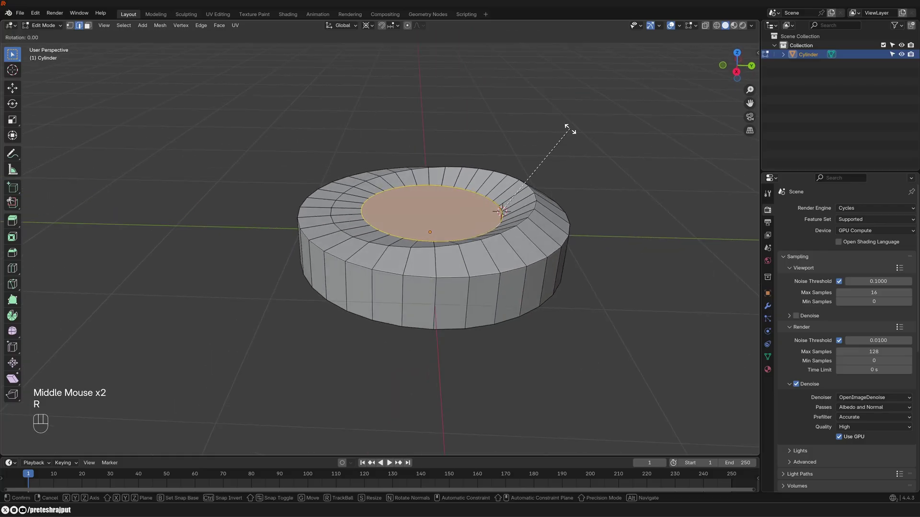
{"action": "key", "text": "x"}
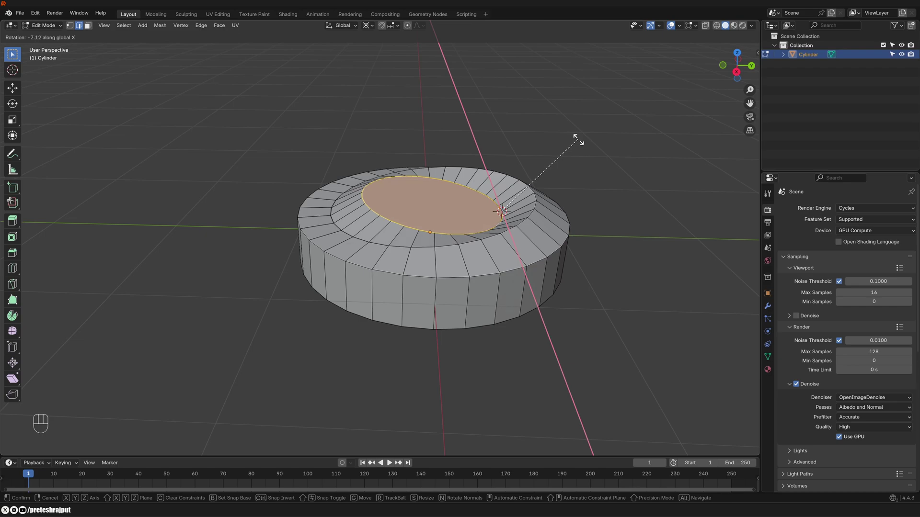
{"action": "left_click", "coordinate": [579, 139]}
Step: Add a centred loop cut to the outer ring, between the rim and the middle loop
{"action": "middle_click_drag", "start_coordinate": [578, 139], "coordinate": [546, 178]}
{"action": "scroll", "coordinate": [546, 177], "scroll_direction": "up", "scroll_amount": 2}
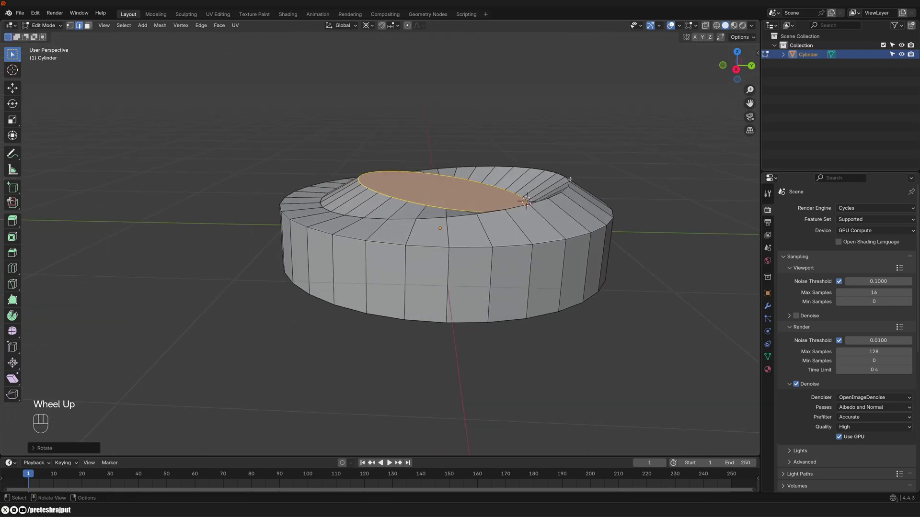
{"action": "key", "text": "ctrl"}
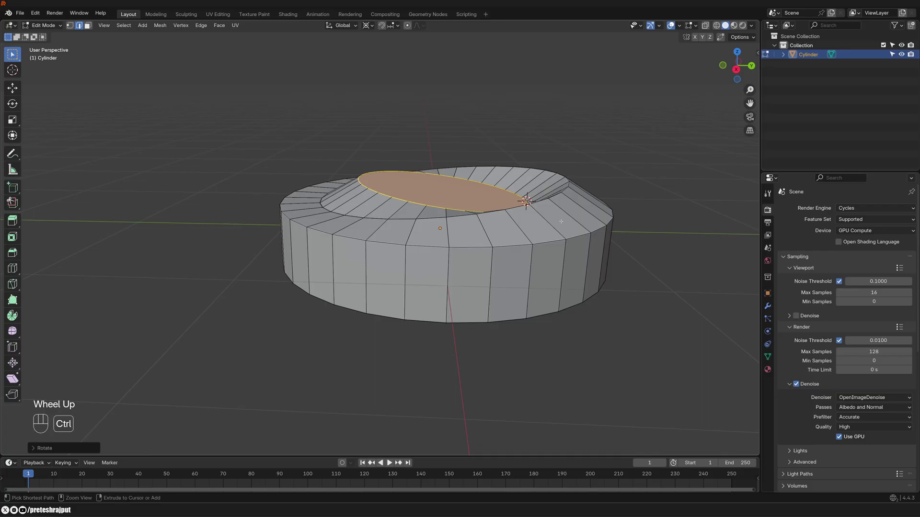
{"action": "key", "text": "ctrl+r"}
{"action": "left_click", "coordinate": [560, 216]}
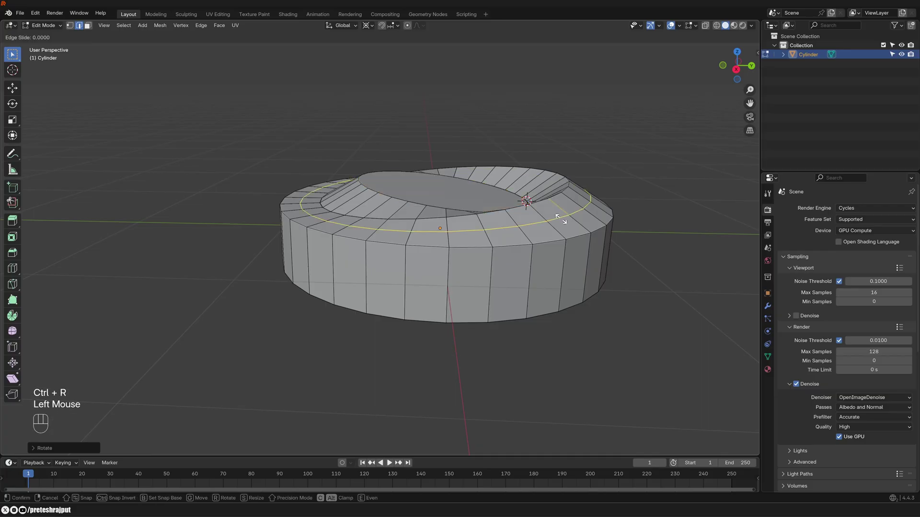
{"action": "right_click", "coordinate": [558, 216]}
Step: Snap the 3D cursor to the new outer-ring loop's vertex on the negative Y side
{"action": "middle_click_drag", "start_coordinate": [559, 216], "coordinate": [438, 216]}
{"action": "key", "text": "1"}
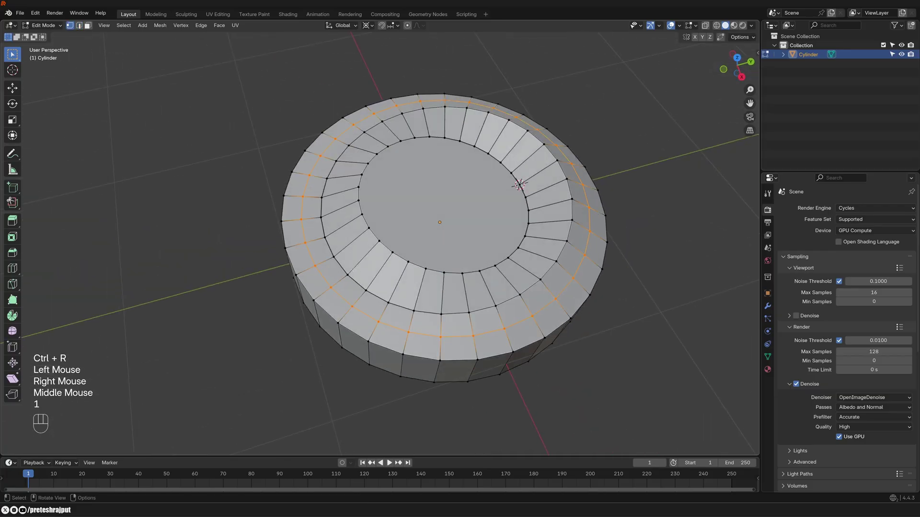
{"action": "left_click", "coordinate": [305, 243]}
{"action": "key", "text": "shift+s"}
{"action": "left_click", "coordinate": [462, 220]}
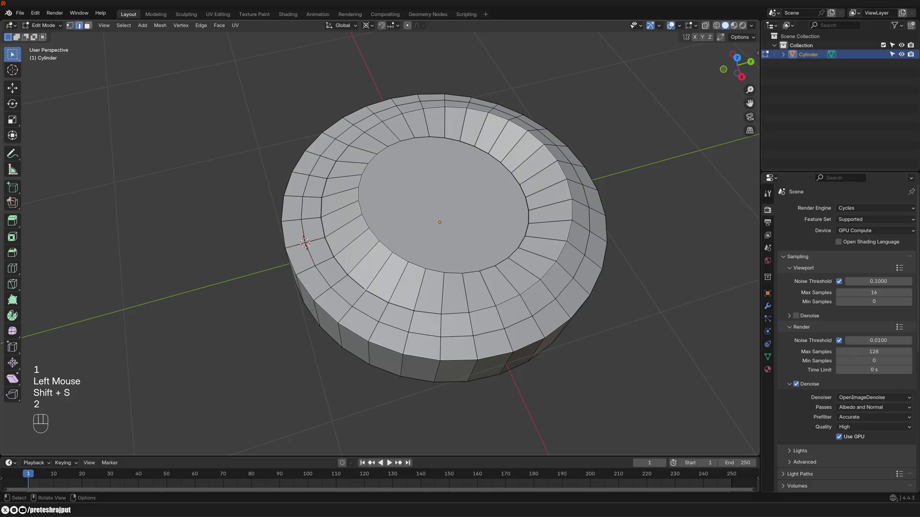
Step: Scale the new outer-ring loop to about 0.98 around the 3D cursor
{"action": "key", "text": "2"}
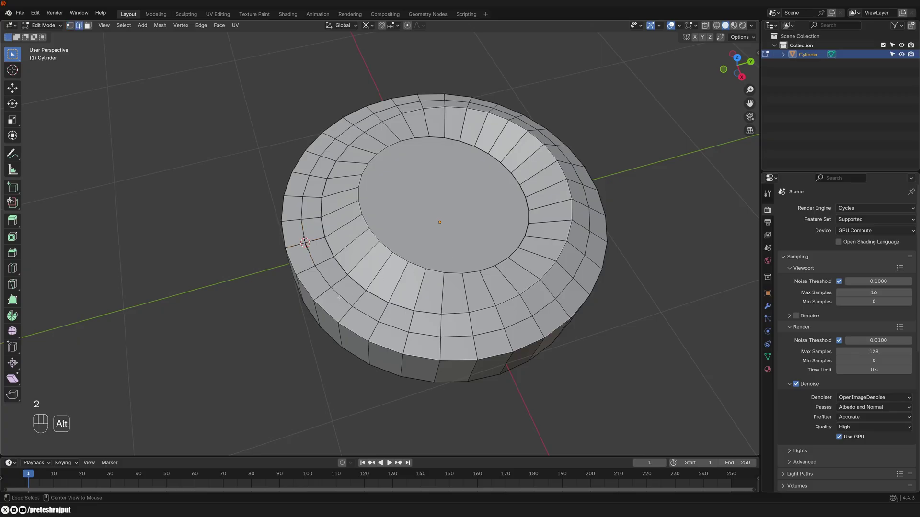
{"action": "left_click", "coordinate": [340, 297], "text": "alt"}
{"action": "middle_click_drag", "start_coordinate": [518, 242], "coordinate": [500, 217]}
{"action": "scroll", "coordinate": [678, 211], "scroll_direction": "up", "scroll_amount": 2}
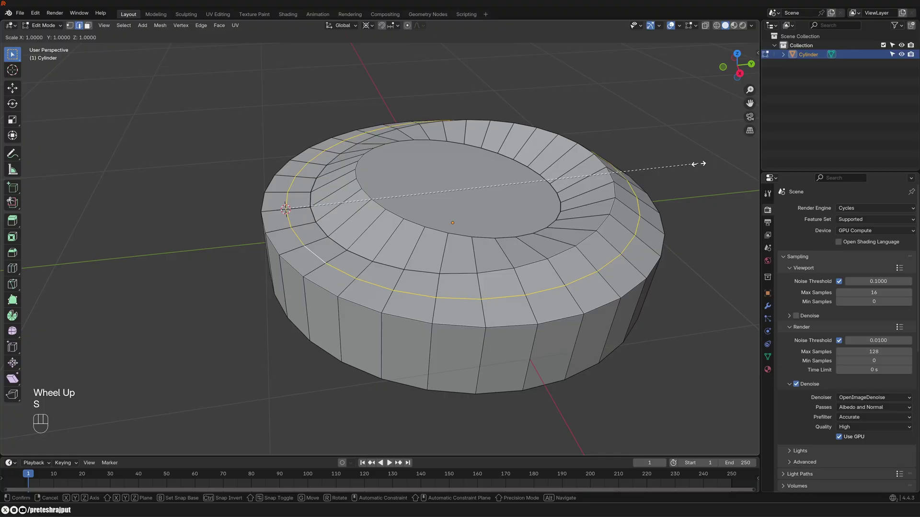
{"action": "key", "text": "s"}
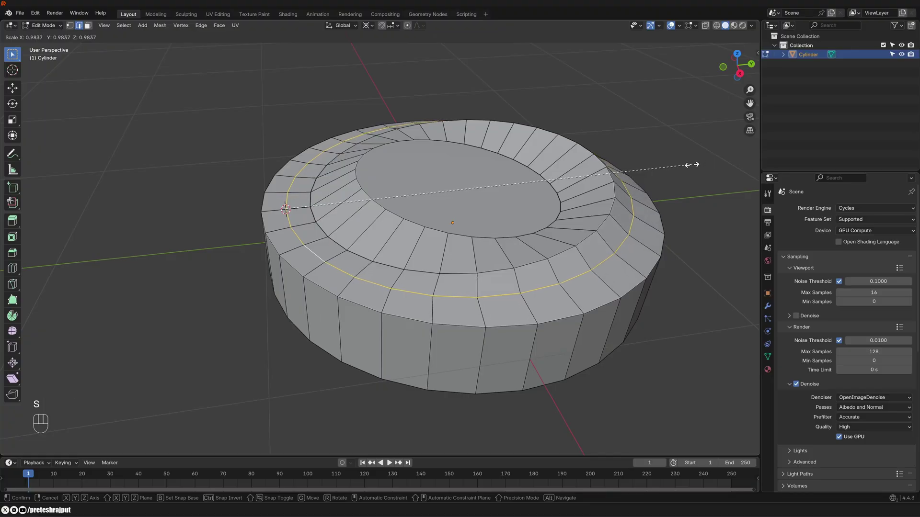
{"action": "left_click", "coordinate": [692, 165]}
Step: Scale the outer-ring loop to about 0.88 along Z around the 3D cursor
{"action": "middle_click_drag", "start_coordinate": [691, 165], "coordinate": [659, 225]}
{"action": "key", "text": "KP_1"}
{"action": "key", "text": "KP_3"}
{"action": "scroll", "coordinate": [659, 225], "scroll_direction": "up", "scroll_amount": 2, "text": "shift"}
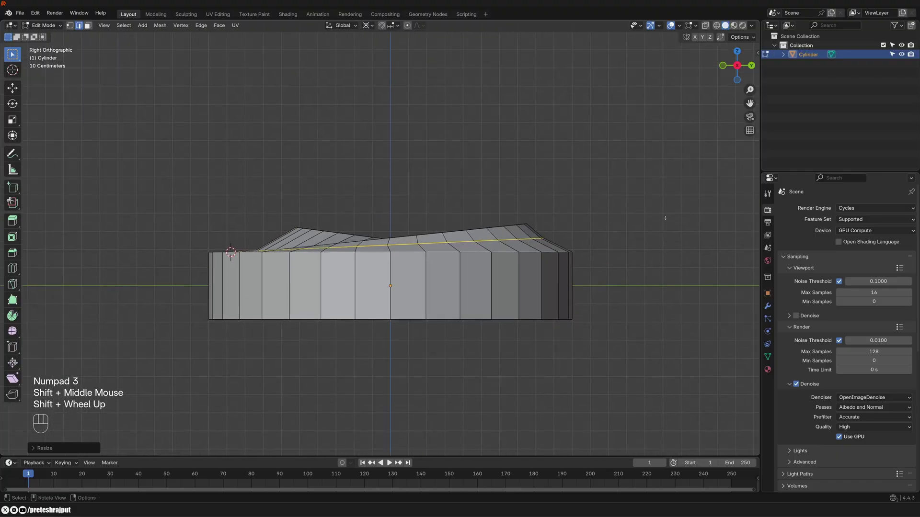
{"action": "key", "text": "s"}
{"action": "right_click", "coordinate": [664, 217]}
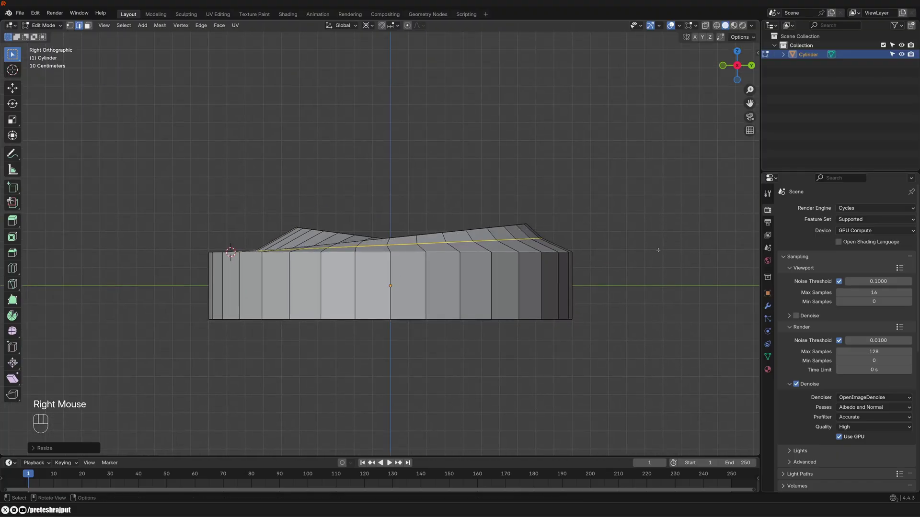
{"action": "key", "text": "s"}
{"action": "key", "text": "z"}
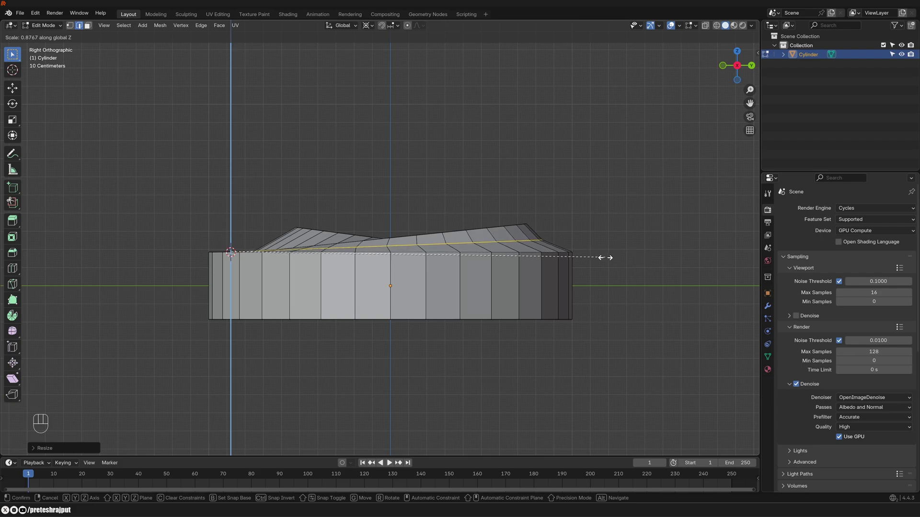
{"action": "left_click", "coordinate": [602, 259]}
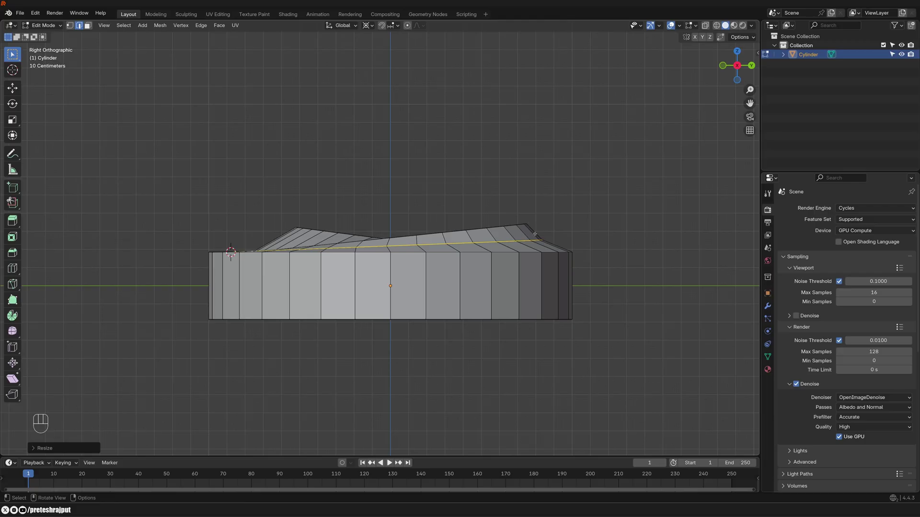
Step: Inset the disc's central top face and delete the new inner face to leave a round hole
{"action": "middle_click_drag", "start_coordinate": [553, 251], "coordinate": [493, 190]}
{"action": "key", "text": "3"}
{"action": "left_click", "coordinate": [426, 227]}
{"action": "key", "text": "i"}
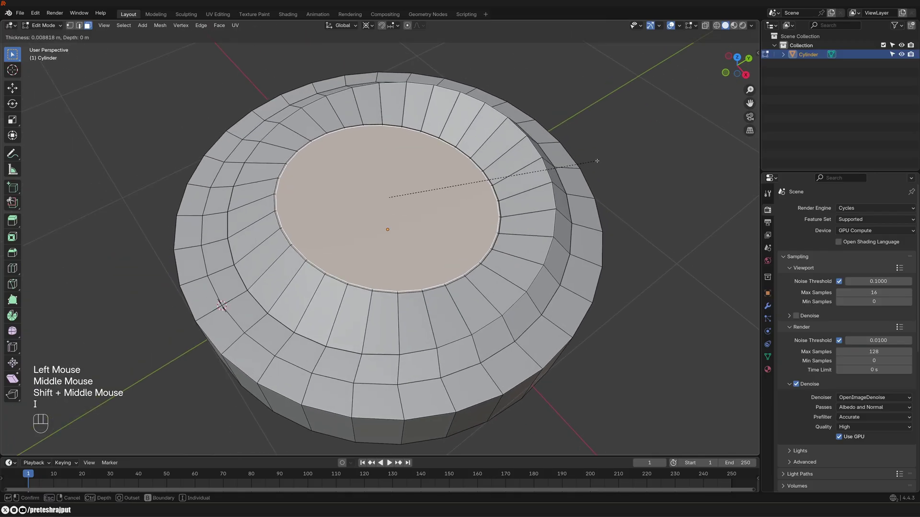
{"action": "left_click", "coordinate": [586, 164]}
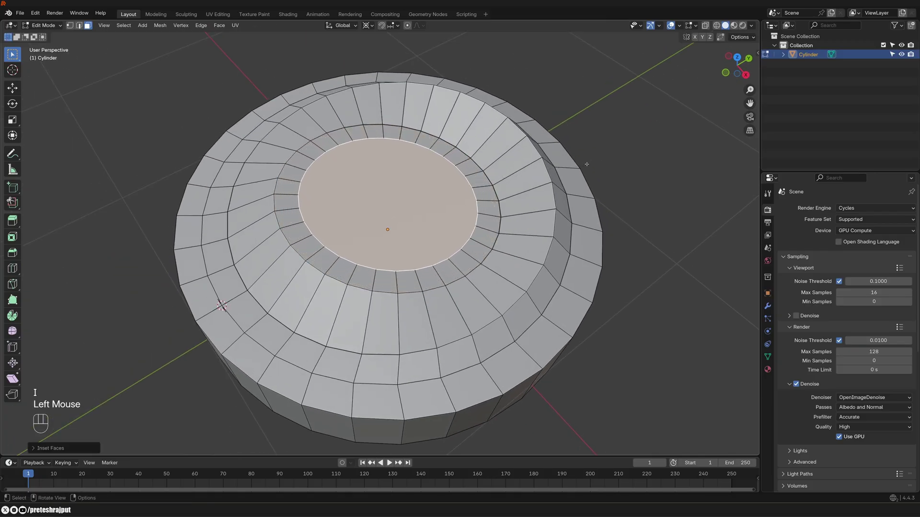
{"action": "key", "text": "x"}
{"action": "left_click", "coordinate": [587, 165]}
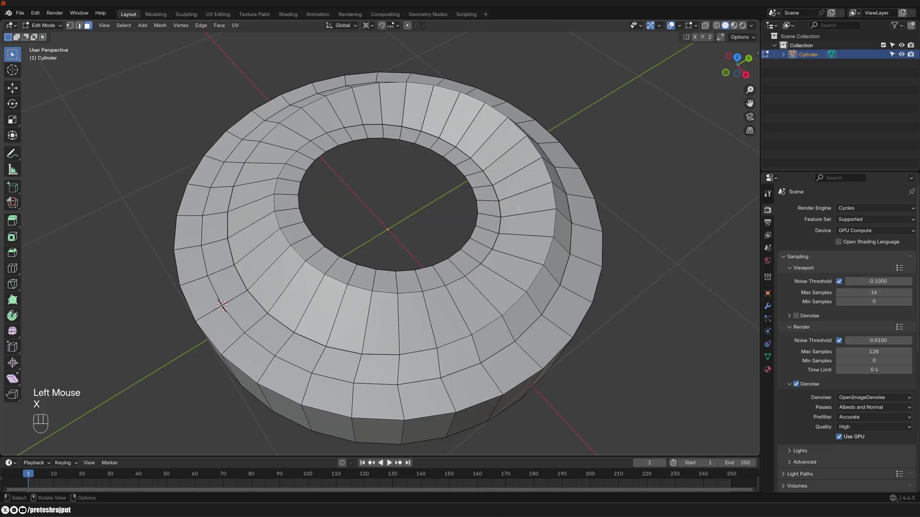
Step: Close the central hole by applying Grid Fill to its boundary edge loop
{"action": "left_click", "coordinate": [79, 25]}
{"action": "double_click", "coordinate": [460, 171], "text": "alt"}
{"action": "left_click", "coordinate": [460, 172], "text": "alt"}
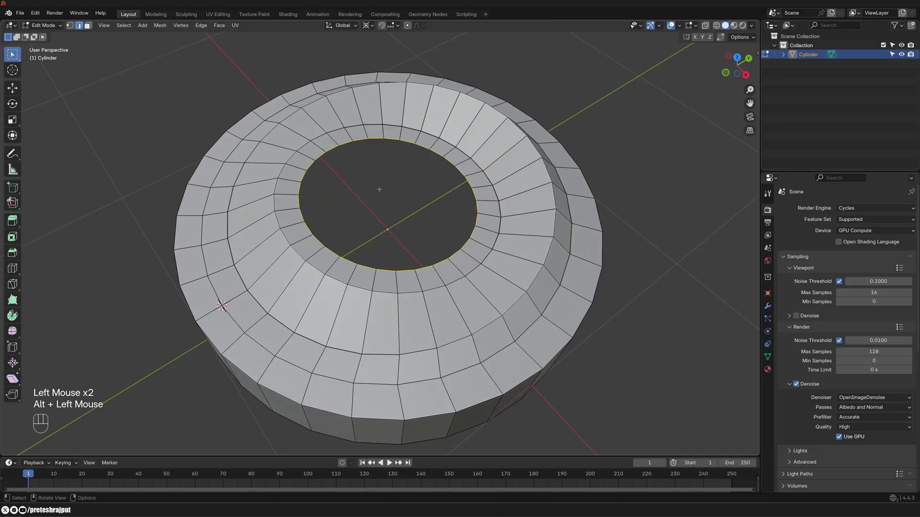
{"action": "key", "text": "ctrl+f"}
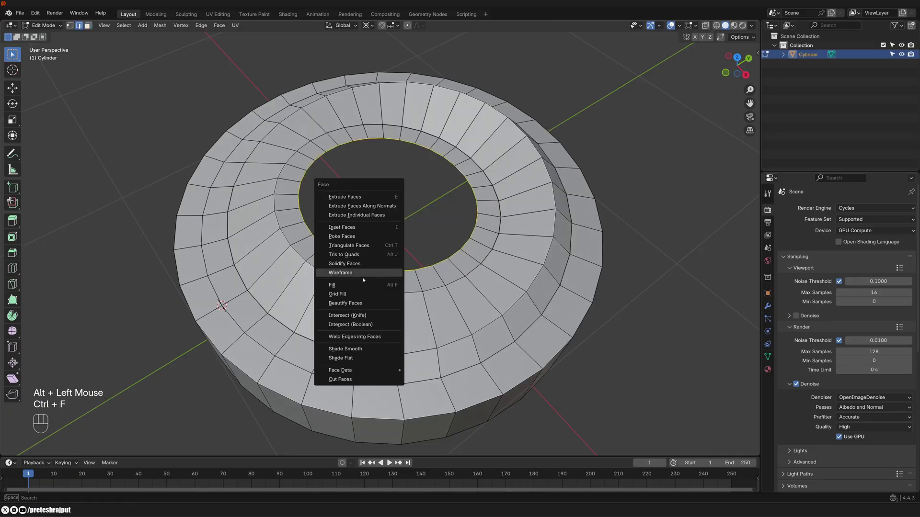
{"action": "left_click", "coordinate": [360, 294]}
{"action": "middle_click_drag", "start_coordinate": [360, 293], "coordinate": [411, 220]}
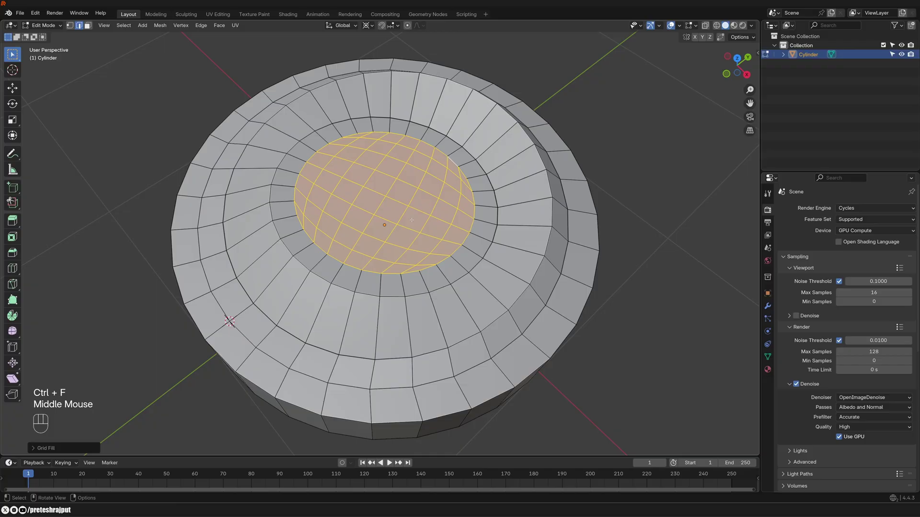
Step: Set the Grid Fill offset to 2 so the grid lines align with the X and Y axes, and clear the selection
{"action": "key", "text": "KP_7"}
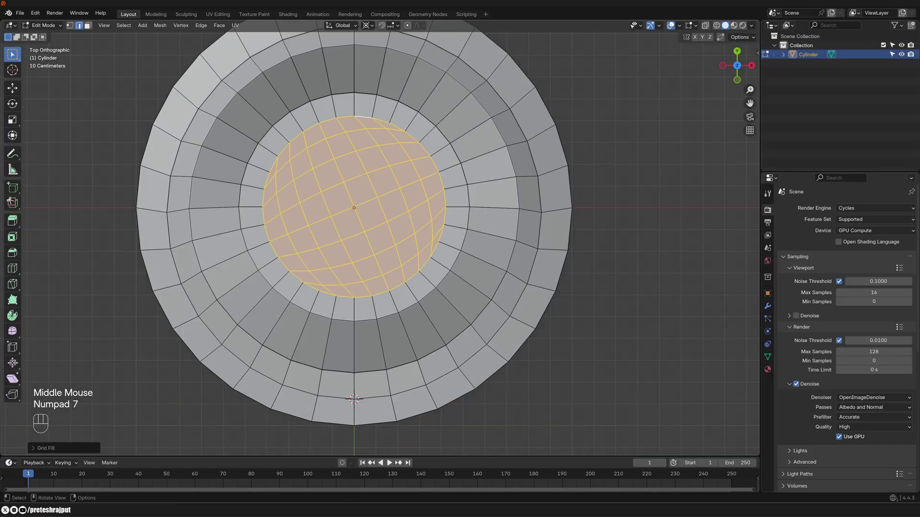
{"action": "left_click", "coordinate": [73, 448]}
{"action": "left_click", "coordinate": [148, 435]}
{"action": "left_click", "coordinate": [147, 436]}
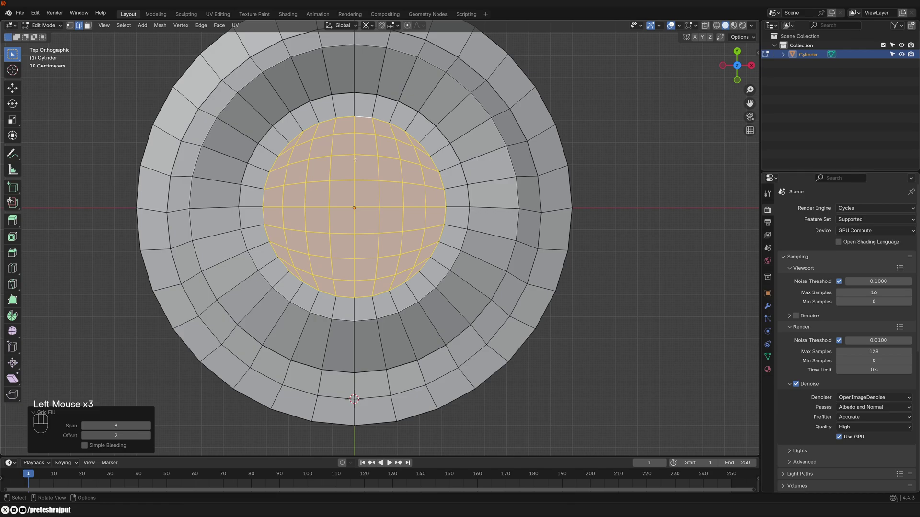
{"action": "left_click", "coordinate": [448, 205]}
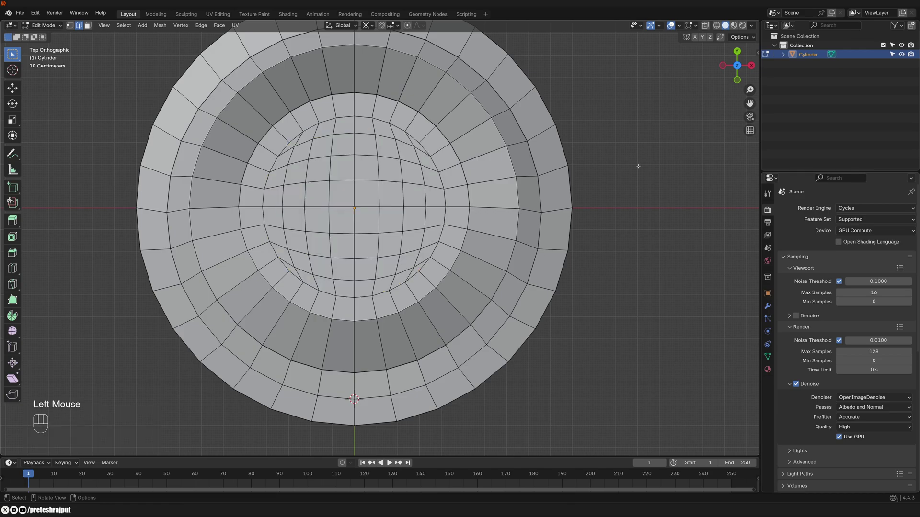
Step: Select the edge loop around the central recess, the tilted middle loop and the top outer rim loop
{"action": "middle_click_drag", "start_coordinate": [448, 205], "coordinate": [472, 161]}
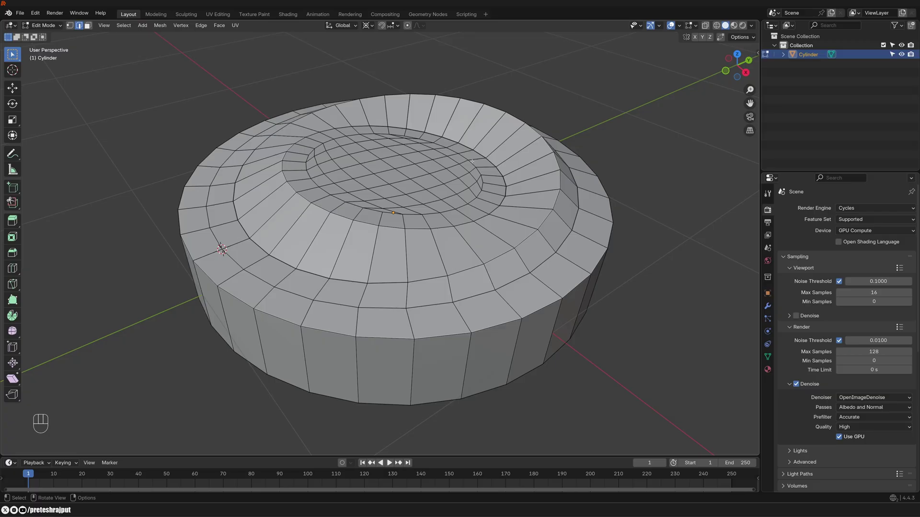
{"action": "left_click", "coordinate": [439, 227], "text": "alt+shift"}
{"action": "left_click", "coordinate": [508, 255], "text": "alt+shift"}
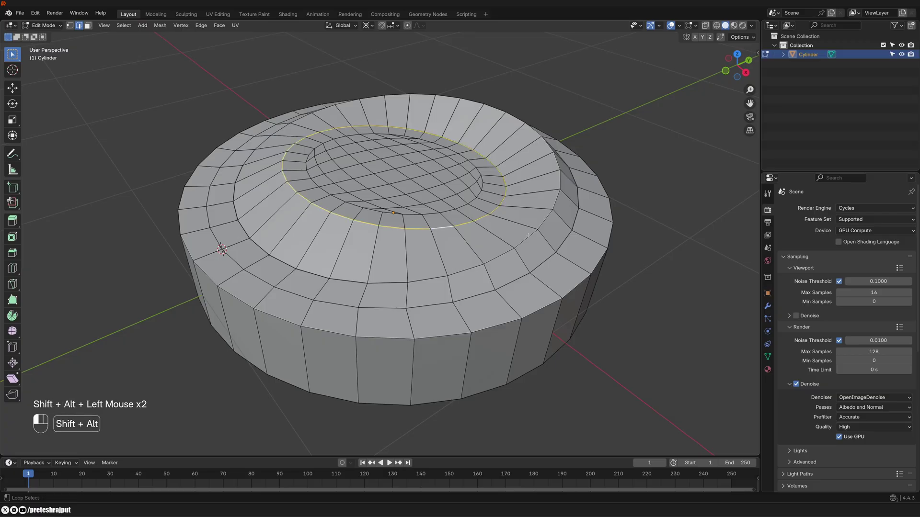
{"action": "left_click", "coordinate": [573, 288], "text": "alt+shift"}
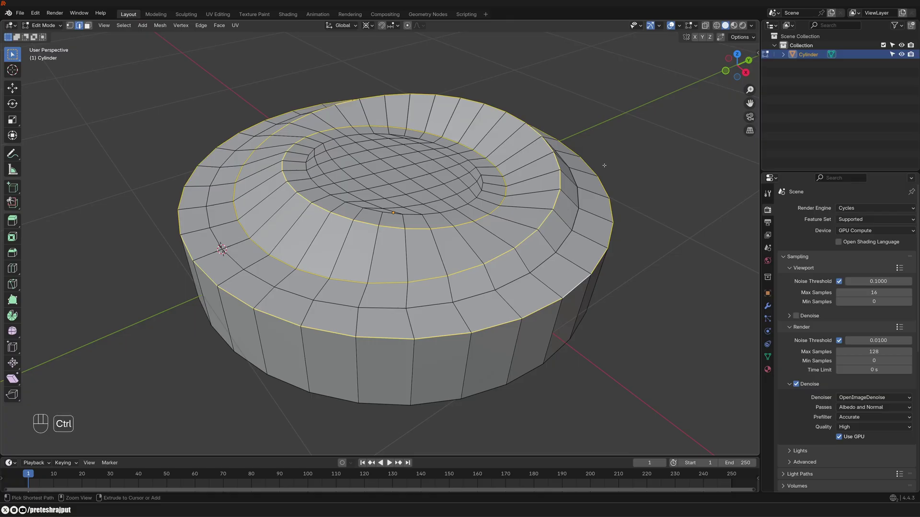
Step: Try a two-segment bevel about 0.007 m wide on the three selected loops and undo it
{"action": "key", "text": "ctrl+b"}
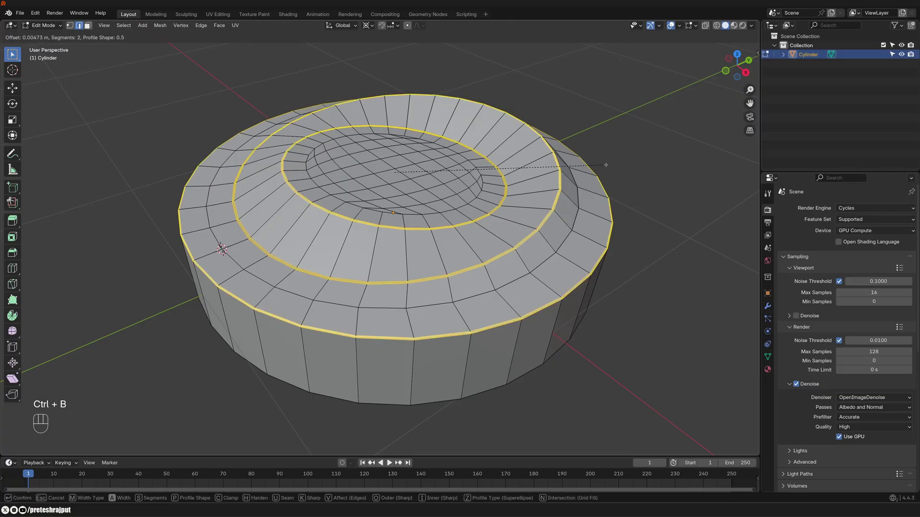
{"action": "left_click", "coordinate": [613, 205]}
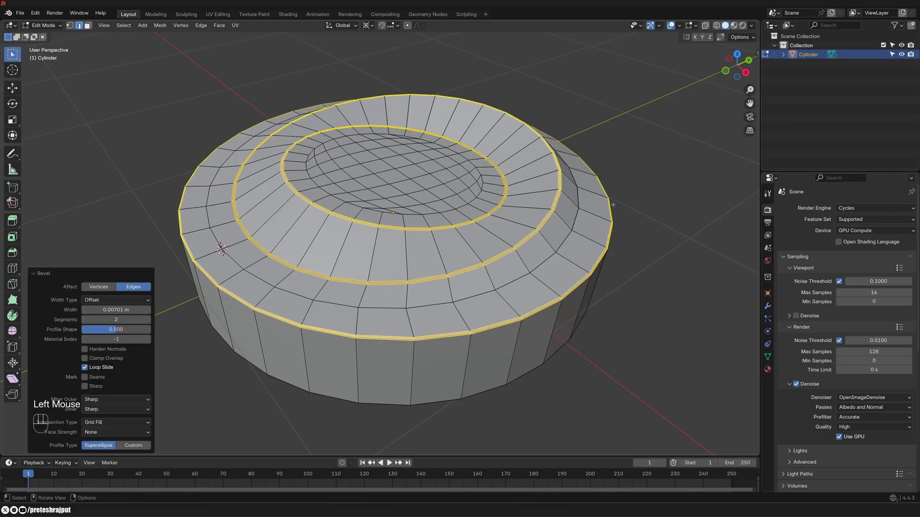
{"action": "double_click", "coordinate": [639, 181]}
{"action": "middle_click_drag", "start_coordinate": [639, 181], "coordinate": [588, 218]}
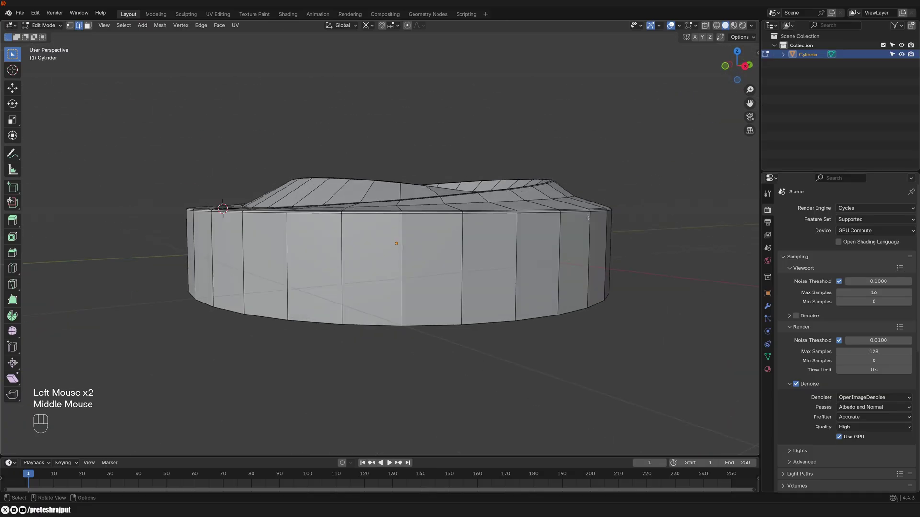
{"action": "middle_click_drag", "start_coordinate": [587, 275], "coordinate": [619, 186]}
{"action": "key", "text": "ctrl+z"}
{"action": "key", "text": "ctrl+z"}
Step: Add the bottom rim loop to the selection and bevel all four loops by about 0.01 m with 2 segments
{"action": "left_click", "coordinate": [565, 304], "text": "alt+shift"}
{"action": "key", "text": "ctrl+b"}
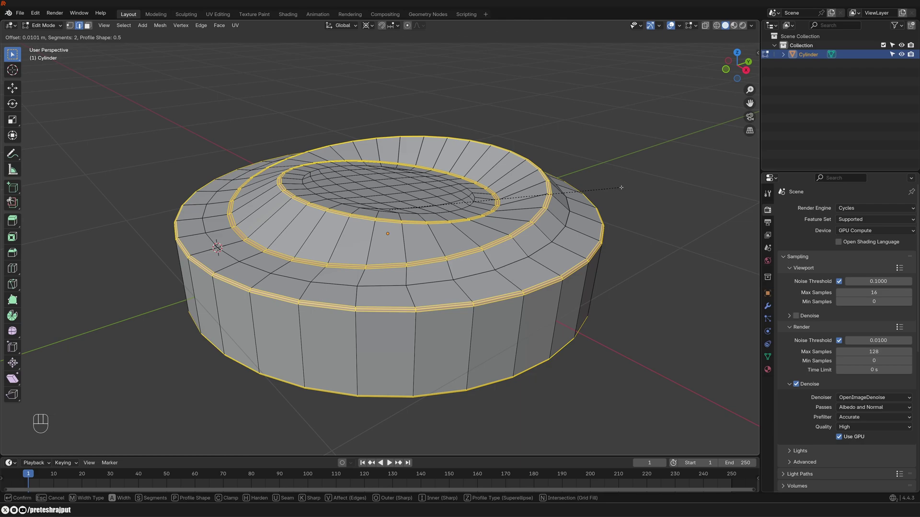
{"action": "left_click", "coordinate": [621, 187]}
{"action": "middle_click", "coordinate": [621, 187]}
{"action": "left_click", "coordinate": [621, 187]}
Step: Give the disc a level 2 Subdivision modifier in Object Mode, shade it smooth and deselect it
{"action": "middle_click_drag", "start_coordinate": [621, 188], "coordinate": [530, 195], "text": "shift"}
{"action": "scroll", "coordinate": [546, 215], "scroll_direction": "down", "scroll_amount": 2}
{"action": "key", "text": "Tab"}
{"action": "left_click", "coordinate": [518, 192]}
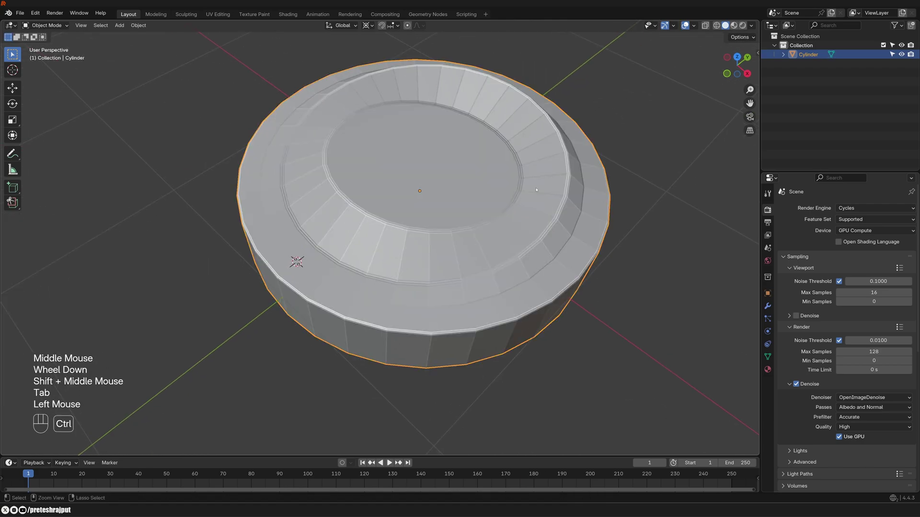
{"action": "key", "text": "ctrl+2"}
{"action": "right_click", "coordinate": [482, 144]}
{"action": "left_click", "coordinate": [482, 145]}
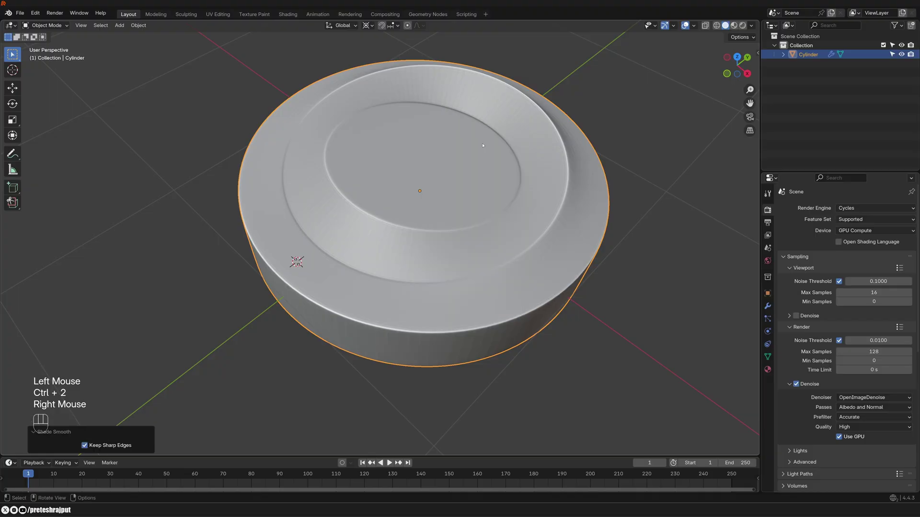
{"action": "middle_click_drag", "start_coordinate": [483, 145], "coordinate": [579, 240]}
{"action": "key", "text": "alt+a"}
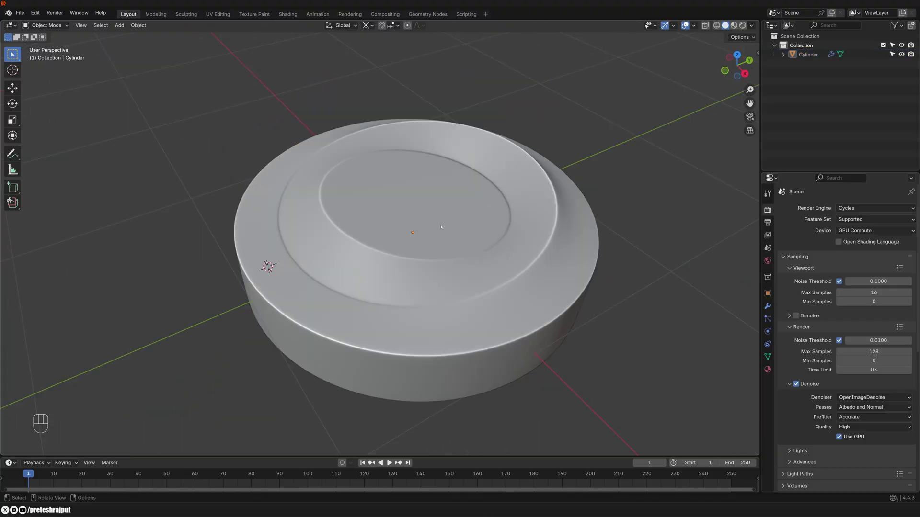
{"action": "key", "text": "F12"}
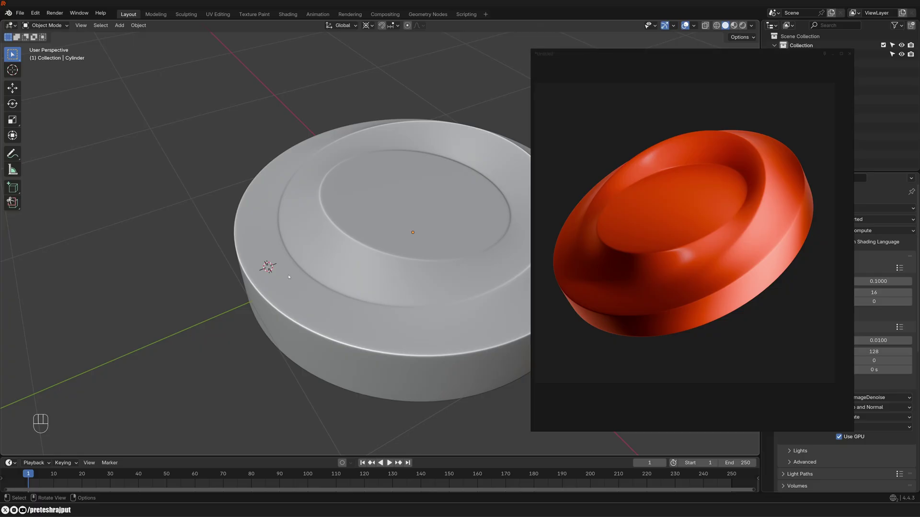
Step: Return to editing the disc's mesh and remove its Subdivision modifier
{"action": "middle_click_drag", "start_coordinate": [480, 144], "coordinate": [455, 153]}
{"action": "left_click", "coordinate": [384, 266]}
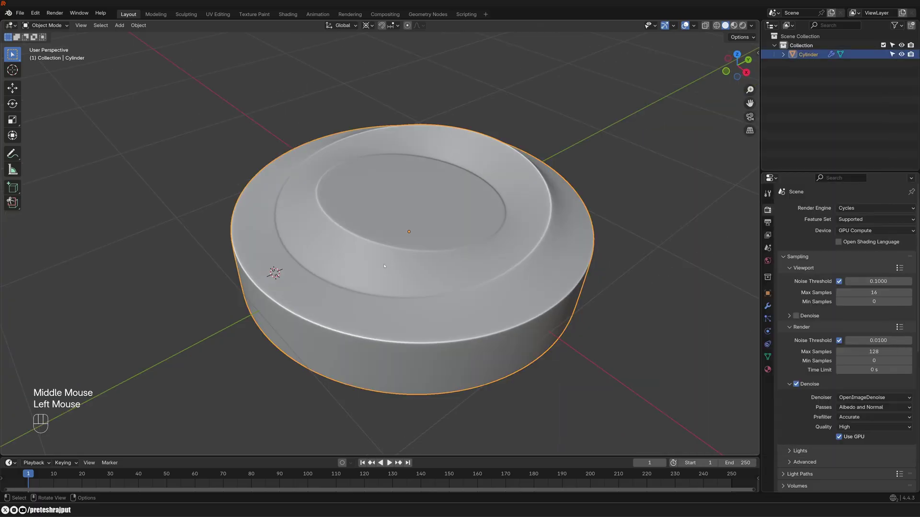
{"action": "key", "text": "Tab"}
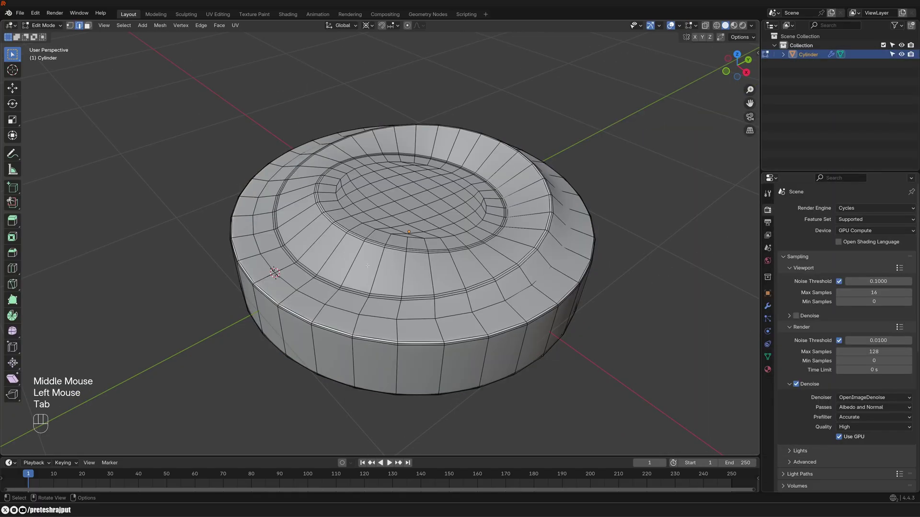
{"action": "middle_click_drag", "start_coordinate": [384, 266], "coordinate": [390, 268]}
{"action": "left_click", "coordinate": [768, 307]}
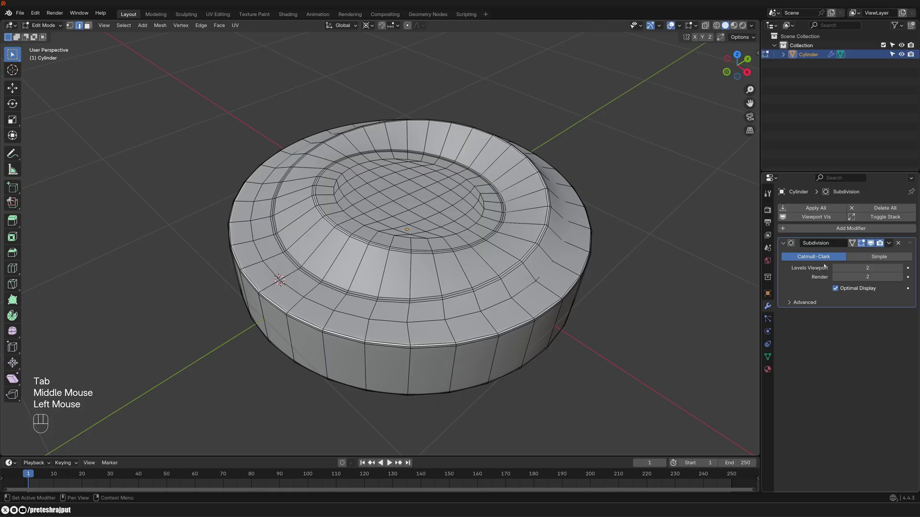
{"action": "left_click", "coordinate": [899, 244]}
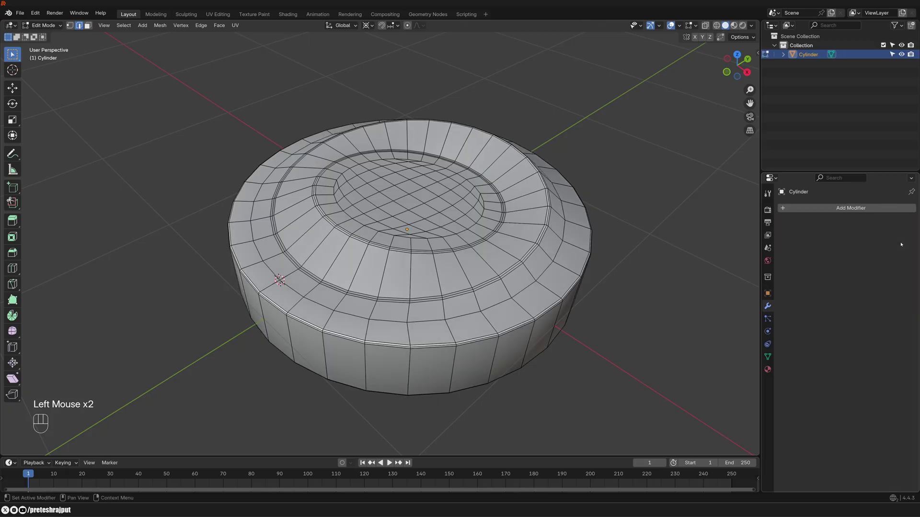
Step: Select the radial vertex path from the central recess to the outer rim and apply LoopTools Space to it
{"action": "key", "text": "2"}
{"action": "key", "text": "1"}
{"action": "middle_click_drag", "start_coordinate": [383, 240], "coordinate": [368, 260]}
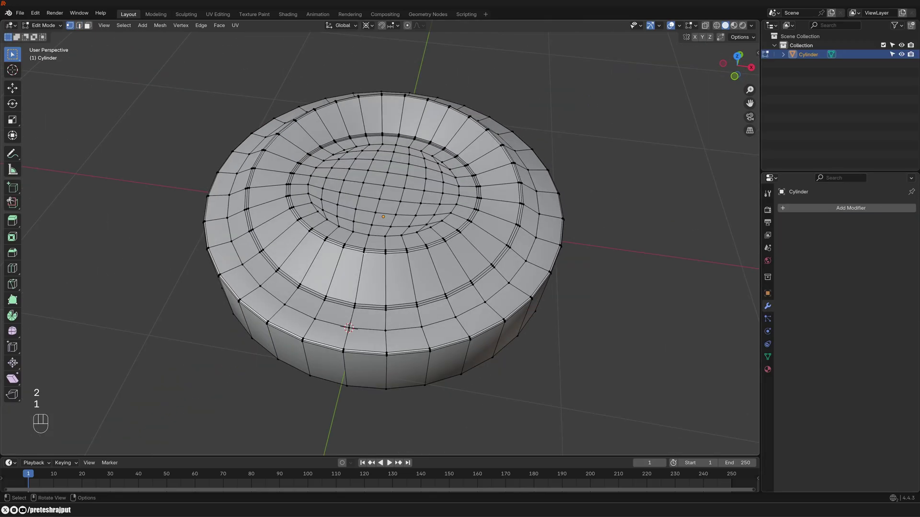
{"action": "right_click", "coordinate": [419, 368]}
{"action": "left_click", "coordinate": [418, 368]}
{"action": "left_click", "coordinate": [360, 274]}
{"action": "key", "text": "ctrl"}
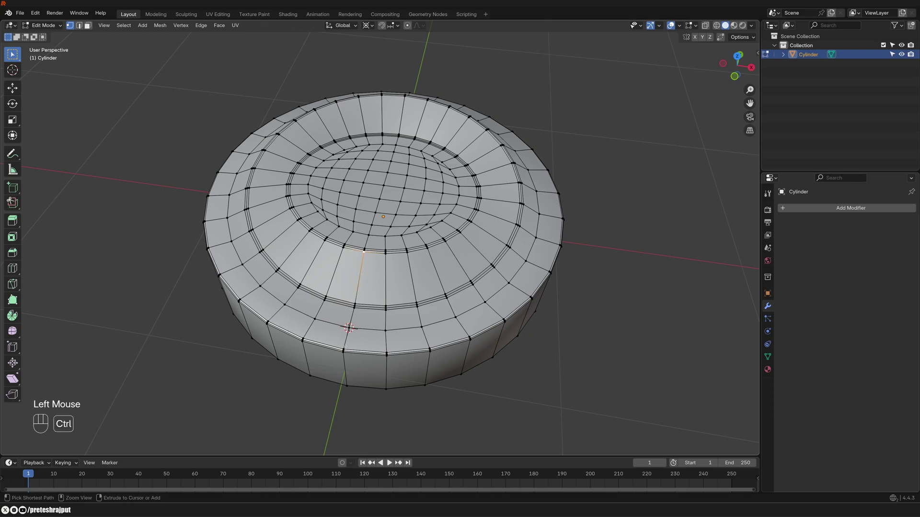
{"action": "left_click", "coordinate": [346, 341], "text": "ctrl"}
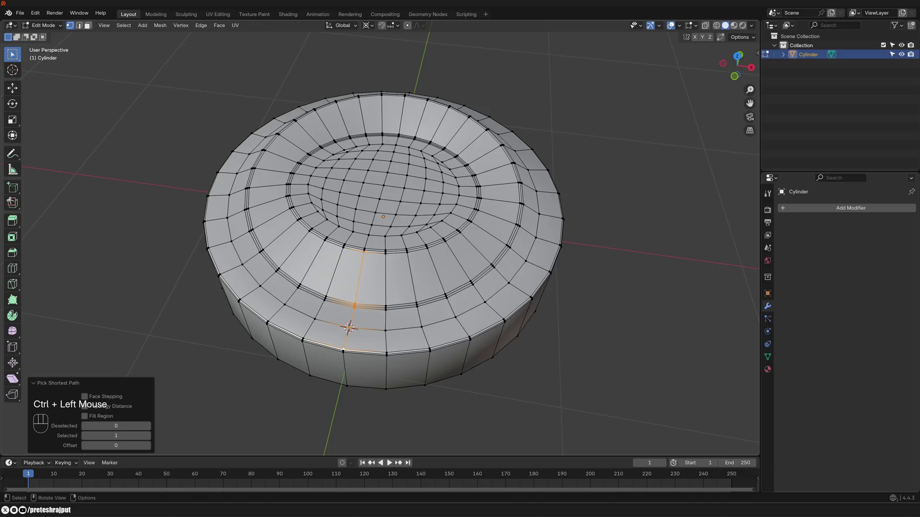
{"action": "right_click", "coordinate": [363, 274]}
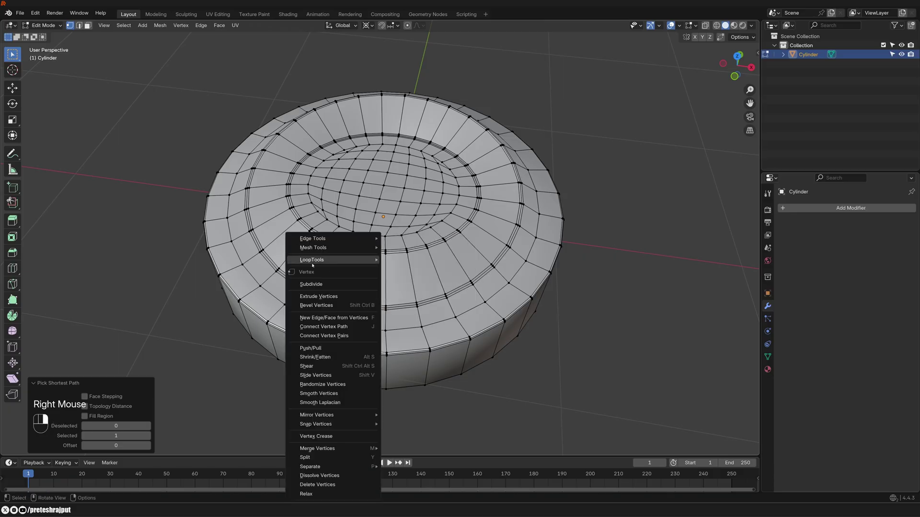
{"action": "mouse_move", "coordinate": [309, 261]}
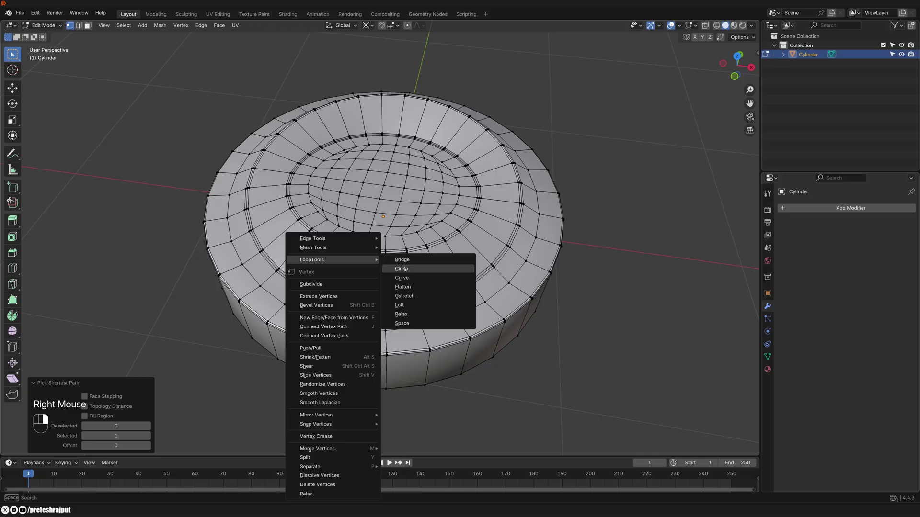
{"action": "left_click", "coordinate": [402, 324]}
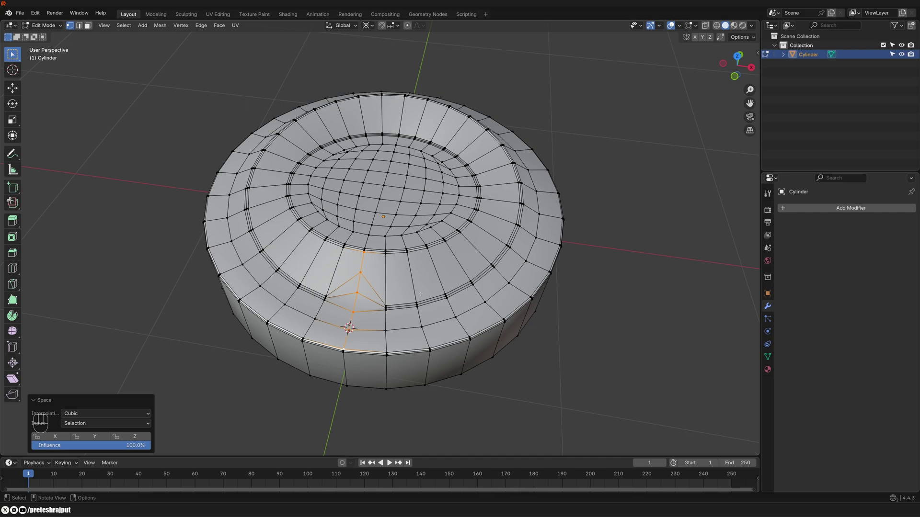
Step: Search the available extensions in Preferences for "loop" to check the LoopTools add-on
{"action": "right_click", "coordinate": [312, 187]}
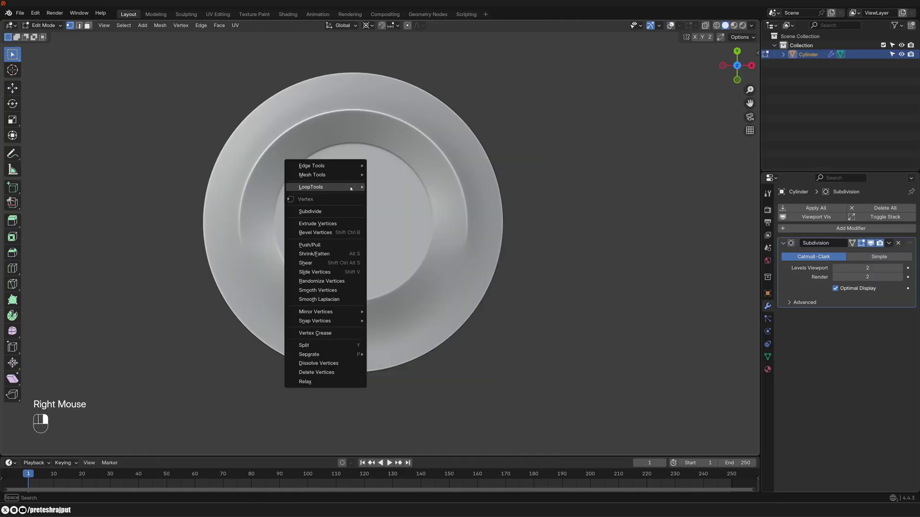
{"action": "mouse_move", "coordinate": [312, 188]}
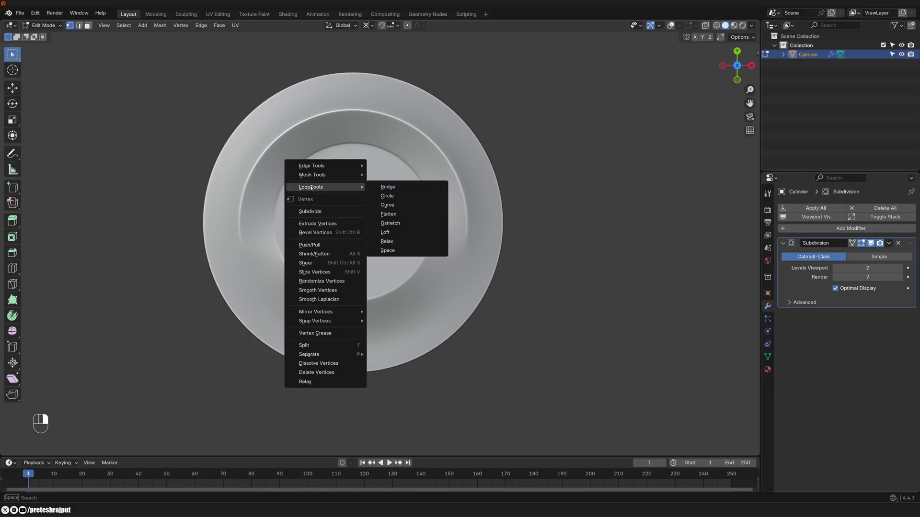
{"action": "left_click", "coordinate": [36, 13]}
{"action": "left_click", "coordinate": [58, 130]}
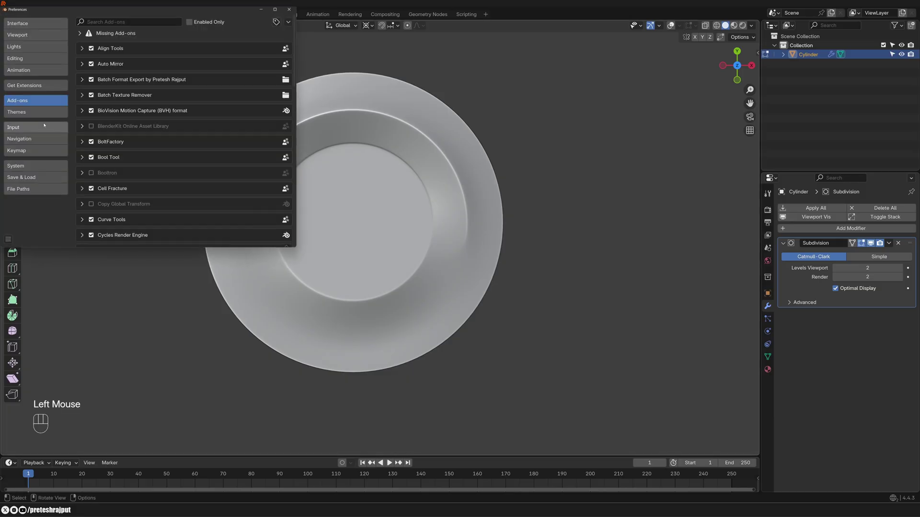
{"action": "left_click", "coordinate": [29, 85]}
{"action": "left_click", "coordinate": [116, 22]}
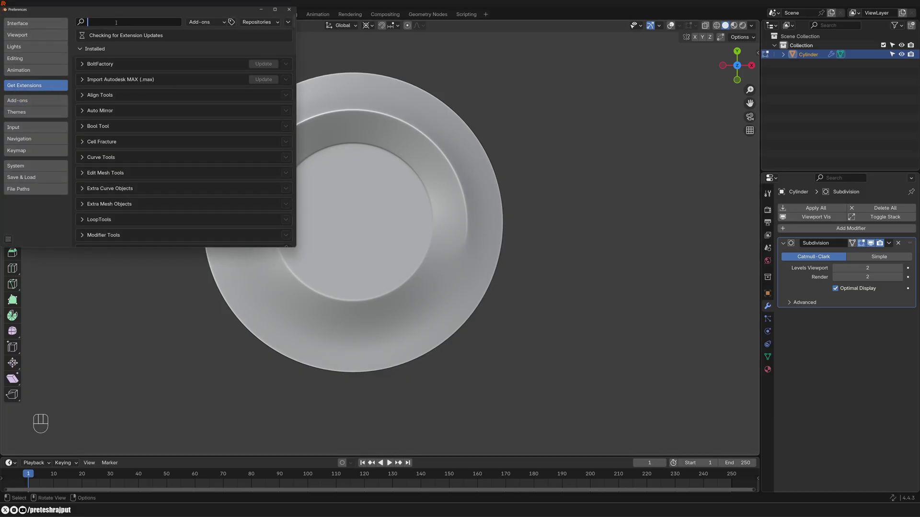
{"action": "type", "text": "loop"}
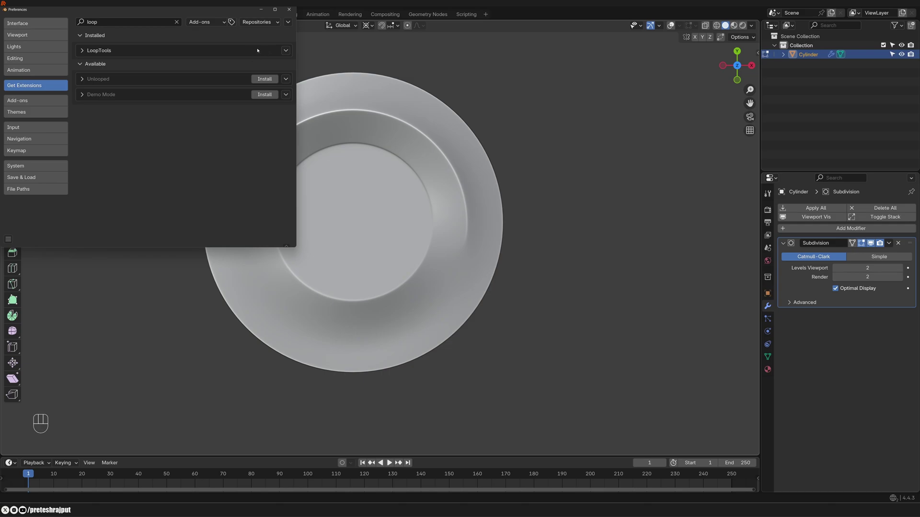
{"action": "left_click", "coordinate": [289, 9]}
Step: Examine where the LoopTools commands are offered for vertices and among the sidebar's editing tools
{"action": "right_click", "coordinate": [338, 167]}
{"action": "mouse_move", "coordinate": [285, 180]}
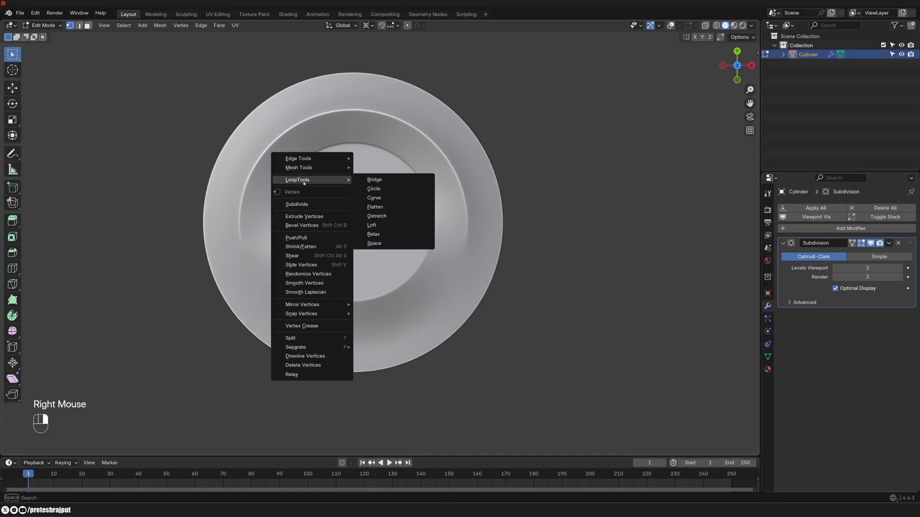
{"action": "right_click", "coordinate": [359, 161]}
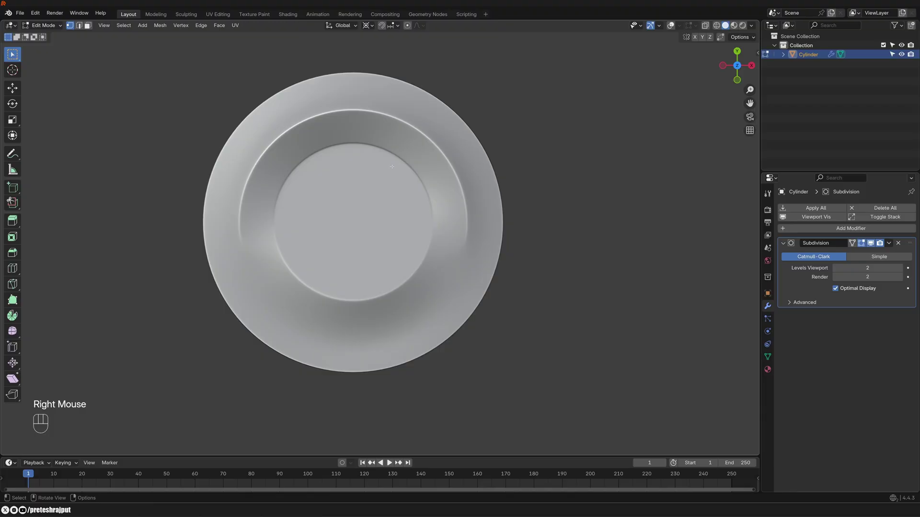
{"action": "key", "text": "n"}
{"action": "left_click", "coordinate": [756, 115]}
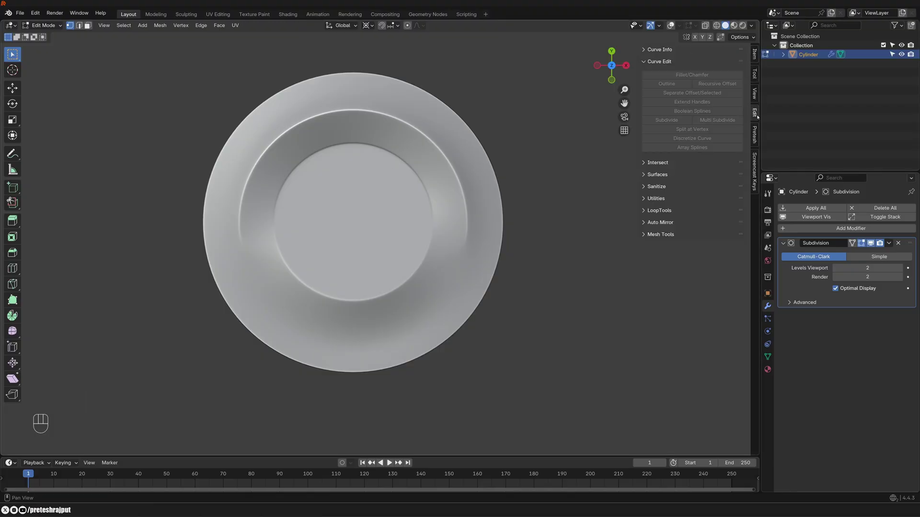
{"action": "left_click", "coordinate": [731, 210]}
{"action": "left_click", "coordinate": [653, 211]}
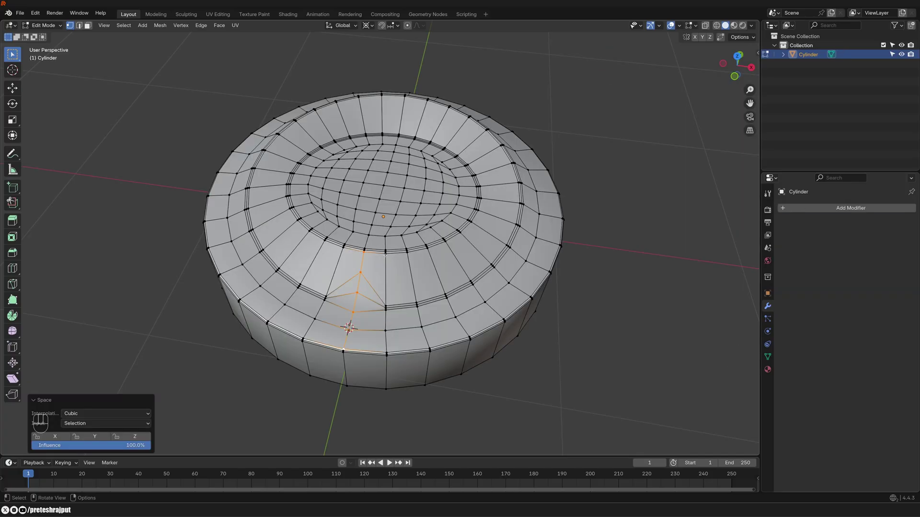
Step: Select the front-centre radial vertex path from the central recess to the outer rim and even it out with LoopTools Space
{"action": "left_click", "coordinate": [385, 254]}
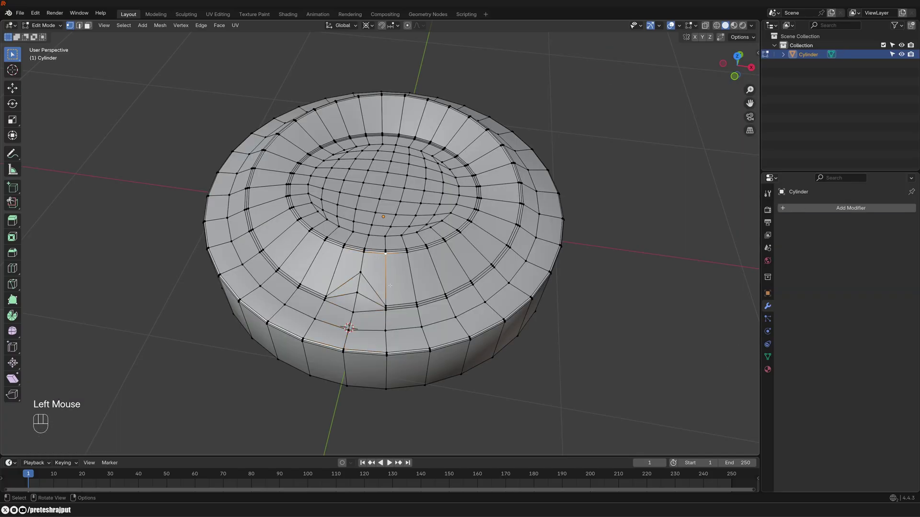
{"action": "left_click", "coordinate": [386, 352], "text": "ctrl"}
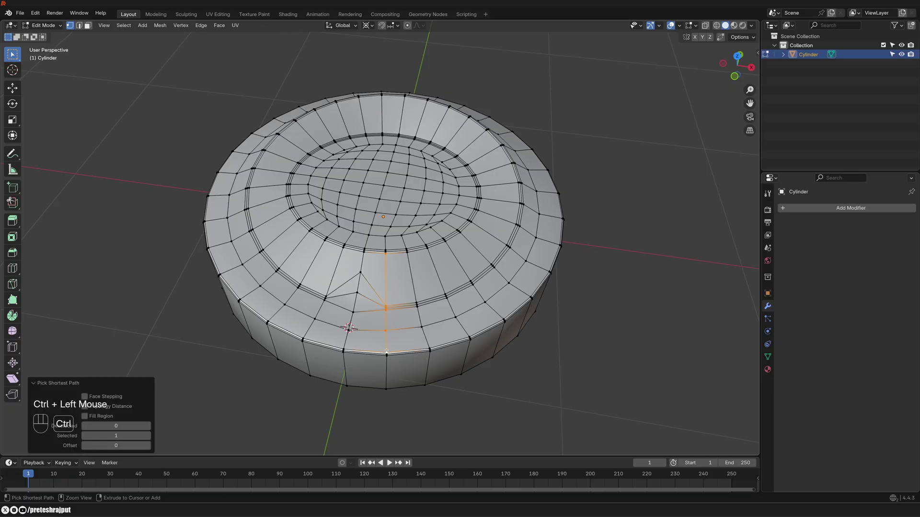
{"action": "right_click", "coordinate": [392, 302]}
{"action": "mouse_move", "coordinate": [363, 261]}
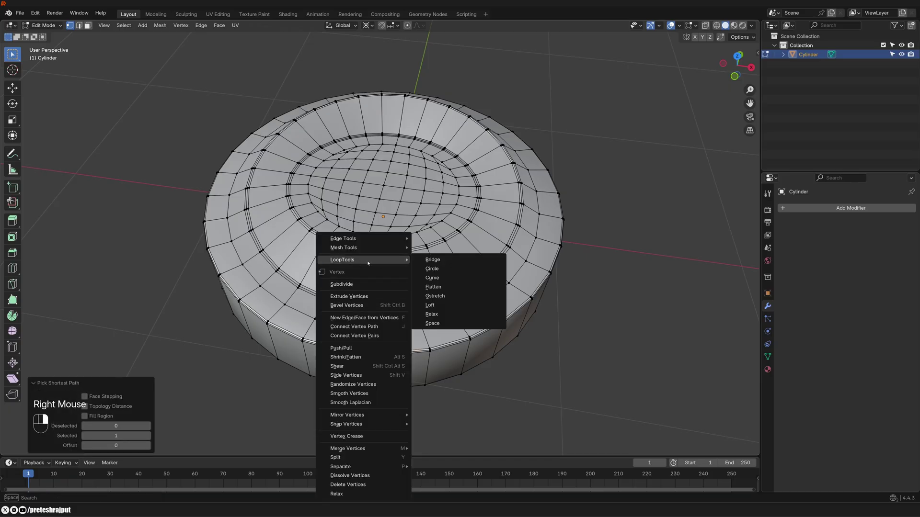
{"action": "left_click", "coordinate": [440, 323]}
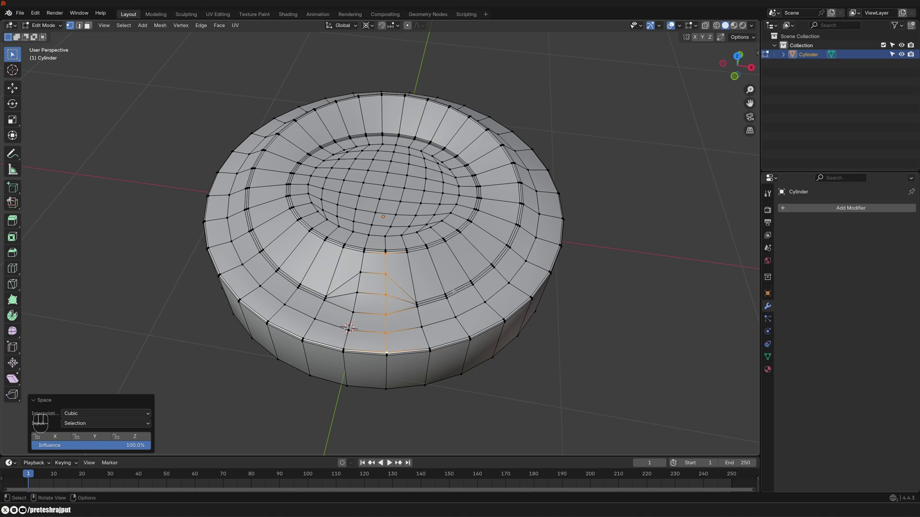
Step: Apply LoopTools Space to the next radial vertex path on the +X side of the front-centre one
{"action": "left_click", "coordinate": [407, 251]}
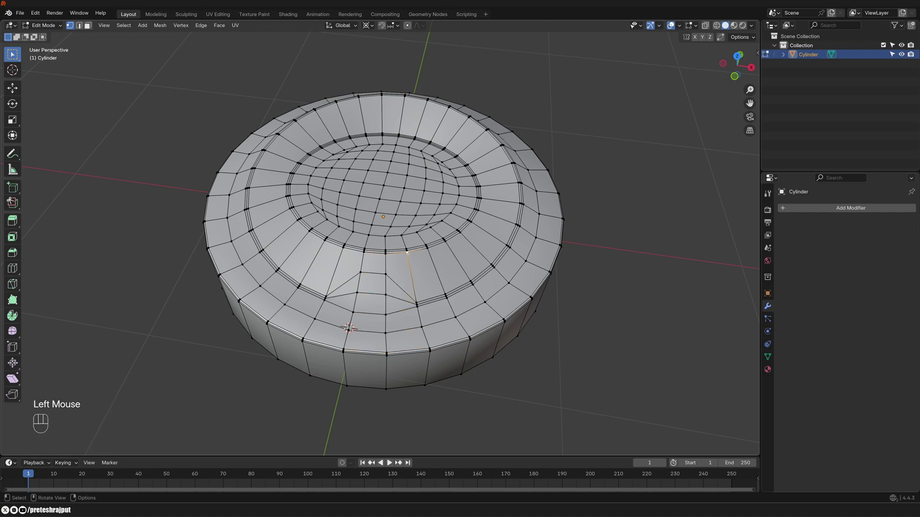
{"action": "left_click", "coordinate": [429, 350], "text": "ctrl"}
{"action": "right_click", "coordinate": [383, 302]}
{"action": "mouse_move", "coordinate": [369, 259]}
{"action": "left_click", "coordinate": [455, 323]}
Step: In top view, evenly space the adjacent recess-to-rim vertex path on the +X side with LoopTools Space
{"action": "key", "text": "KP_7"}
{"action": "left_click", "coordinate": [430, 274]}
{"action": "left_click", "coordinate": [476, 344], "text": "ctrl"}
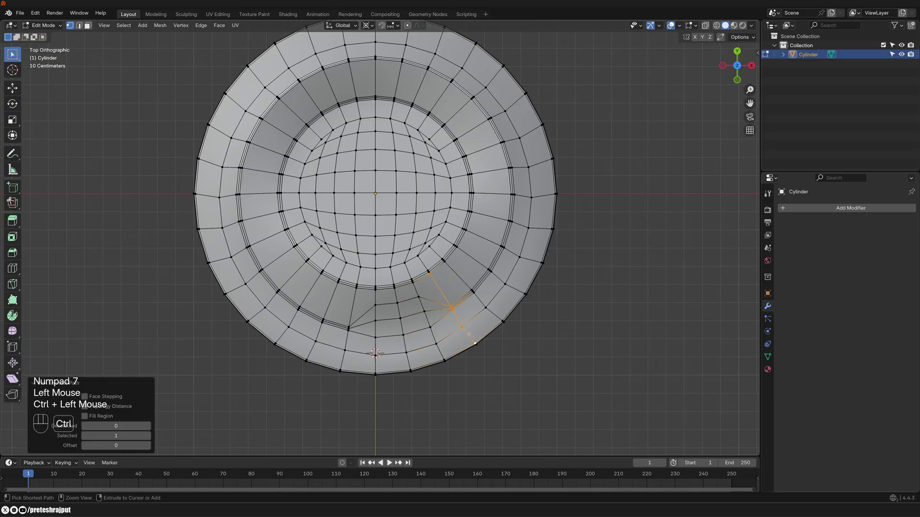
{"action": "right_click", "coordinate": [454, 331]}
{"action": "mouse_move", "coordinate": [445, 259]}
{"action": "left_click", "coordinate": [499, 323]}
Step: Apply LoopTools Space to the two following radial vertex paths, continuing around the disc towards its +X side
{"action": "left_click", "coordinate": [444, 260]}
{"action": "left_click", "coordinate": [502, 322], "text": "ctrl"}
{"action": "key", "text": "q"}
{"action": "left_click", "coordinate": [471, 322]}
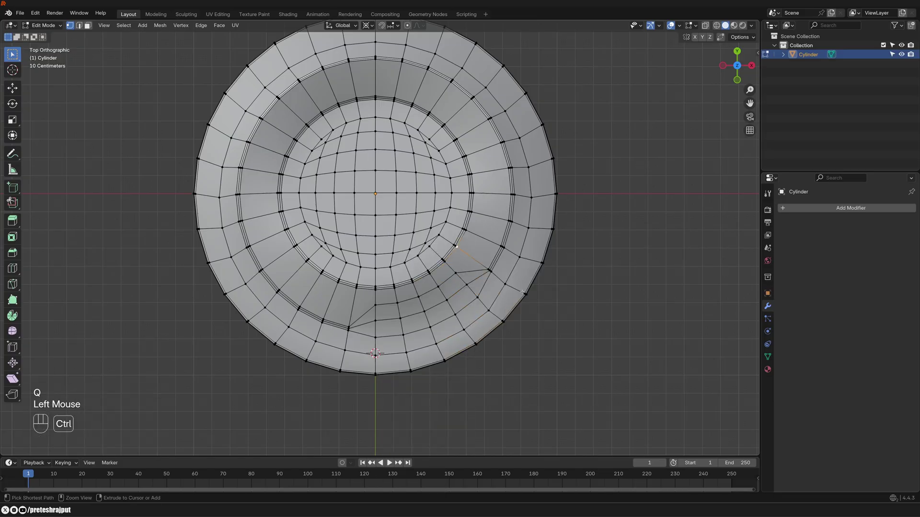
{"action": "left_click", "coordinate": [468, 230]}
{"action": "left_click", "coordinate": [525, 293], "text": "ctrl"}
{"action": "key", "text": "q"}
{"action": "left_click", "coordinate": [507, 261]}
Step: Evenly space the first radial vertex paths on the front's -X side with LoopTools Space
{"action": "left_click", "coordinate": [340, 370], "text": "ctrl"}
{"action": "key", "text": "q"}
{"action": "left_click", "coordinate": [338, 368]}
{"action": "left_click", "coordinate": [339, 282]}
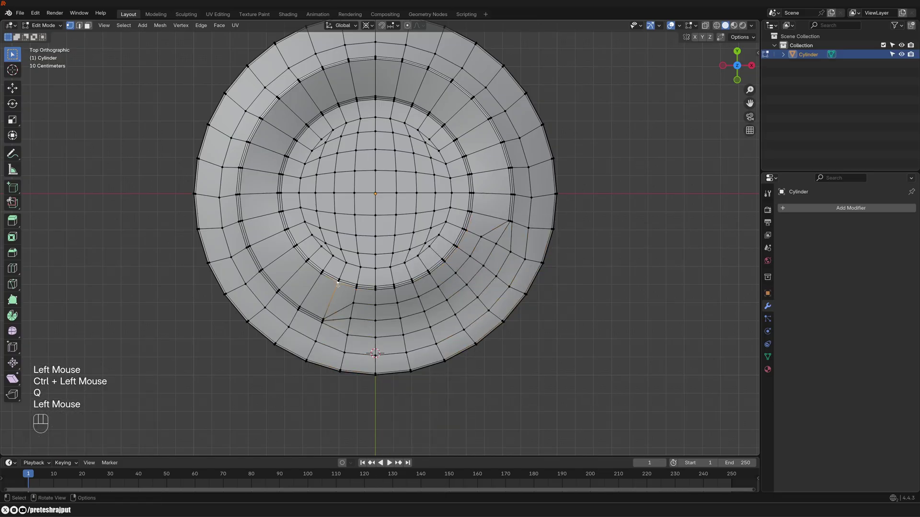
{"action": "left_click", "coordinate": [307, 359], "text": "ctrl"}
{"action": "key", "text": "q"}
{"action": "left_click", "coordinate": [306, 358]}
Step: Continue applying LoopTools Space to the remaining uneven radial vertex paths around the disc's -X side
{"action": "left_click", "coordinate": [322, 273]}
{"action": "left_click", "coordinate": [249, 319], "text": "ctrl"}
{"action": "key", "text": "q"}
{"action": "left_click", "coordinate": [248, 318]}
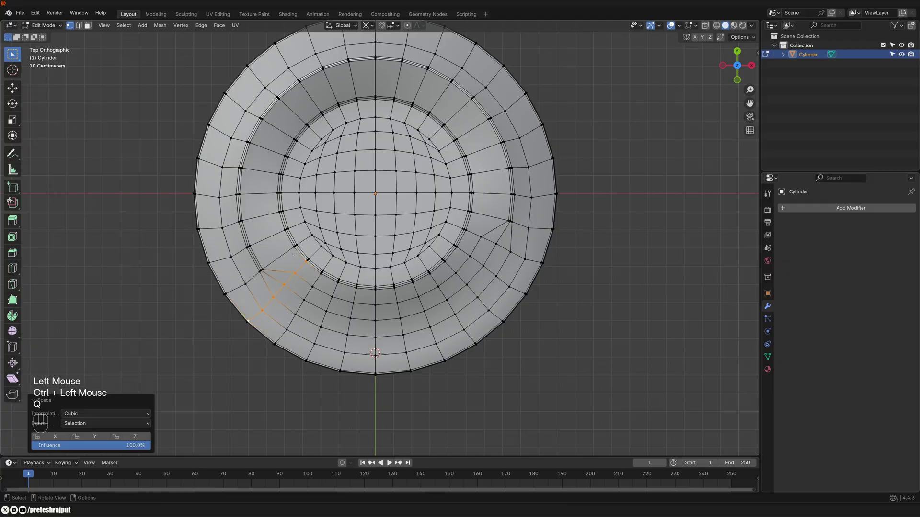
{"action": "left_click", "coordinate": [286, 230]}
{"action": "left_click", "coordinate": [209, 263], "text": "ctrl"}
{"action": "key", "text": "q"}
{"action": "left_click", "coordinate": [213, 264]}
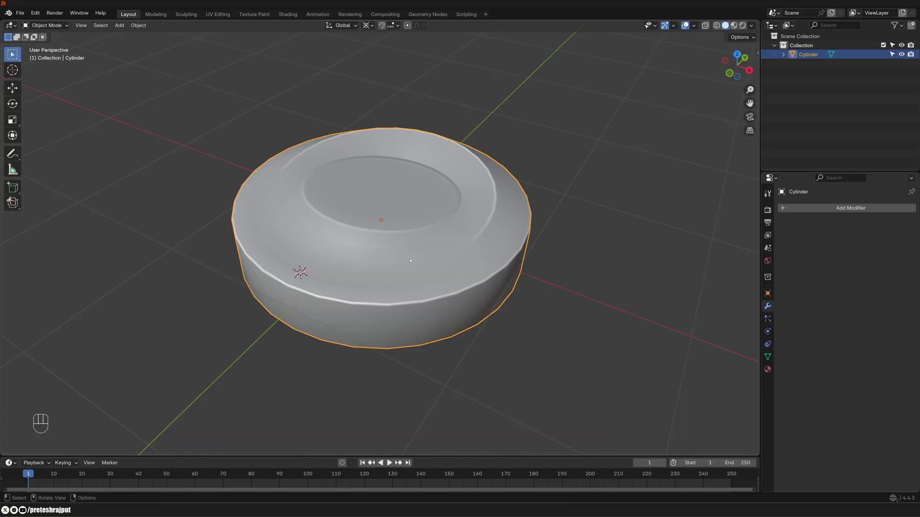
Step: Add a level 2 Subdivision modifier to the disc in Object Mode and deselect it
{"action": "left_click", "coordinate": [412, 234], "text": "ctrl"}
{"action": "key", "text": "ctrl+2"}
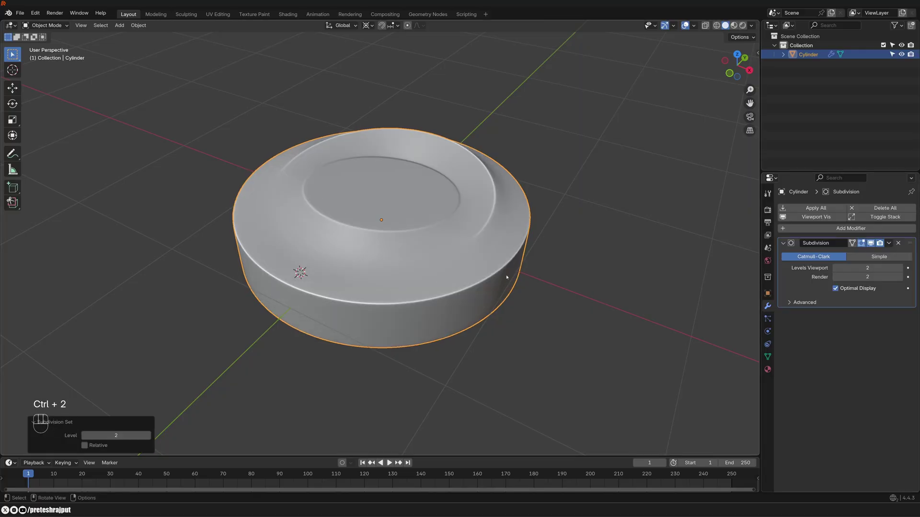
{"action": "middle_click_drag", "start_coordinate": [508, 268], "coordinate": [558, 266]}
{"action": "left_click", "coordinate": [559, 266]}
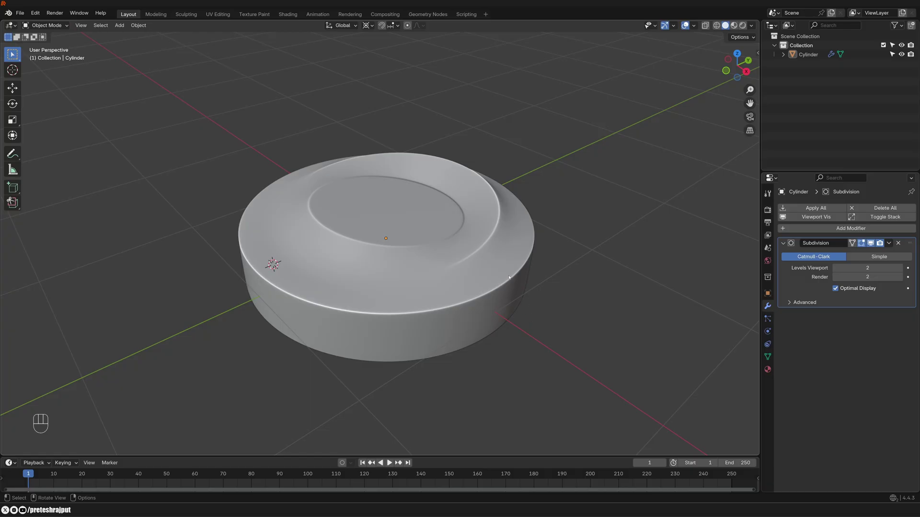
Step: Select the bottom rim's face loop, grow the selection twice, raise it along Z to shorten the side wall, and return to Object Mode
{"action": "middle_click_drag", "start_coordinate": [549, 296], "coordinate": [608, 290]}
{"action": "left_click", "coordinate": [583, 245]}
{"action": "key", "text": "Tab"}
{"action": "key", "text": "3"}
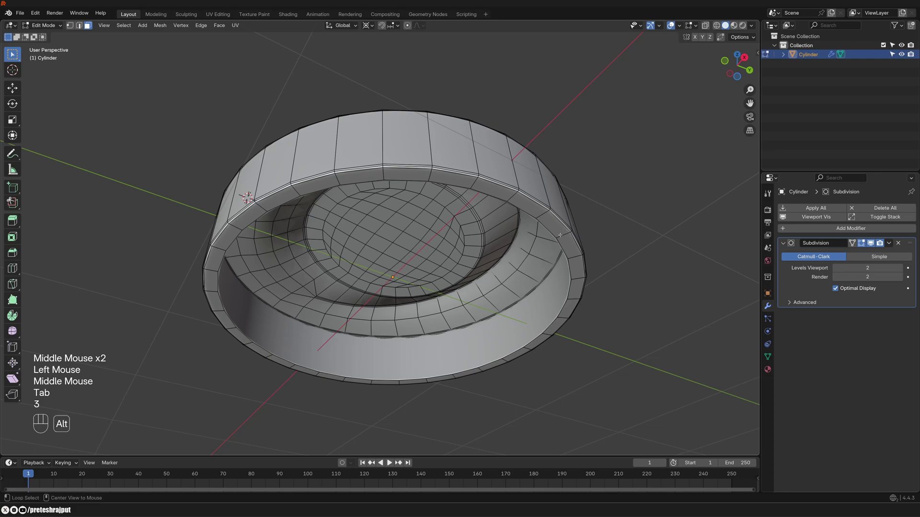
{"action": "left_click", "coordinate": [562, 236], "text": "alt"}
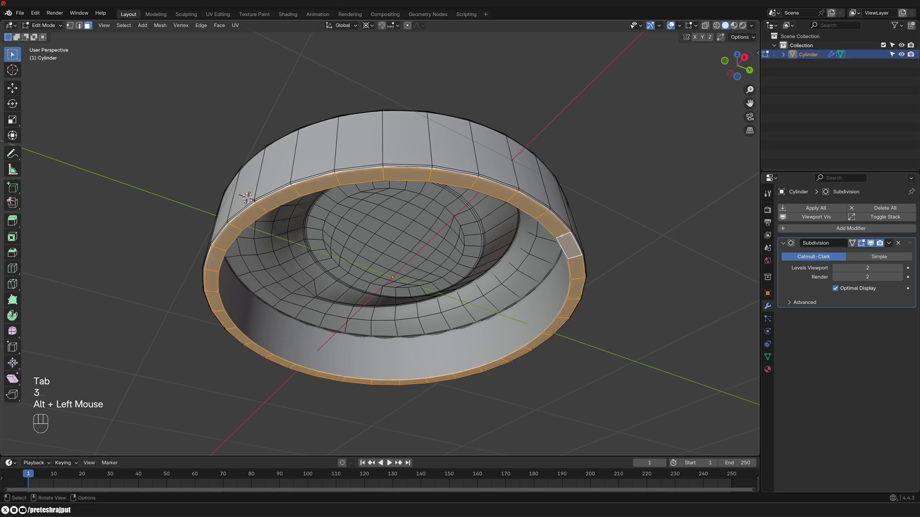
{"action": "key", "text": "ctrl+KP_Add"}
{"action": "key", "text": "ctrl+KP_Add"}
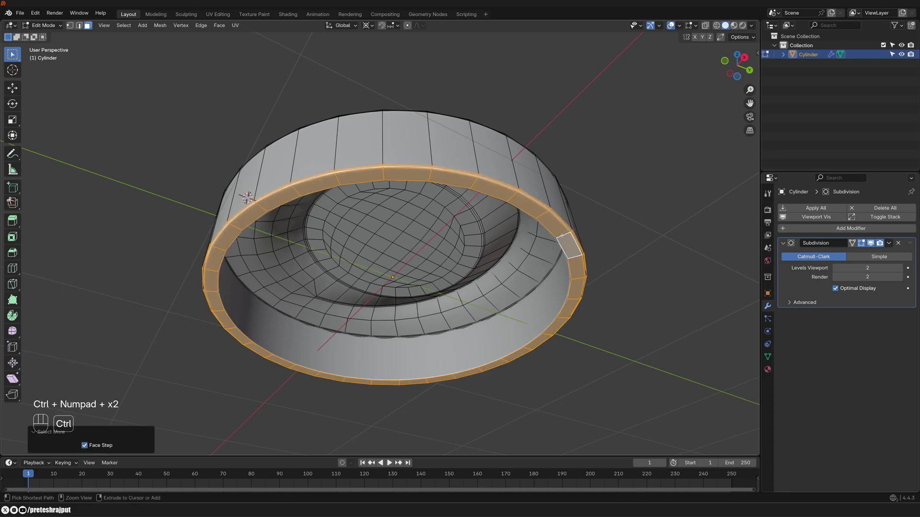
{"action": "right_click", "coordinate": [608, 237]}
{"action": "key", "text": "g"}
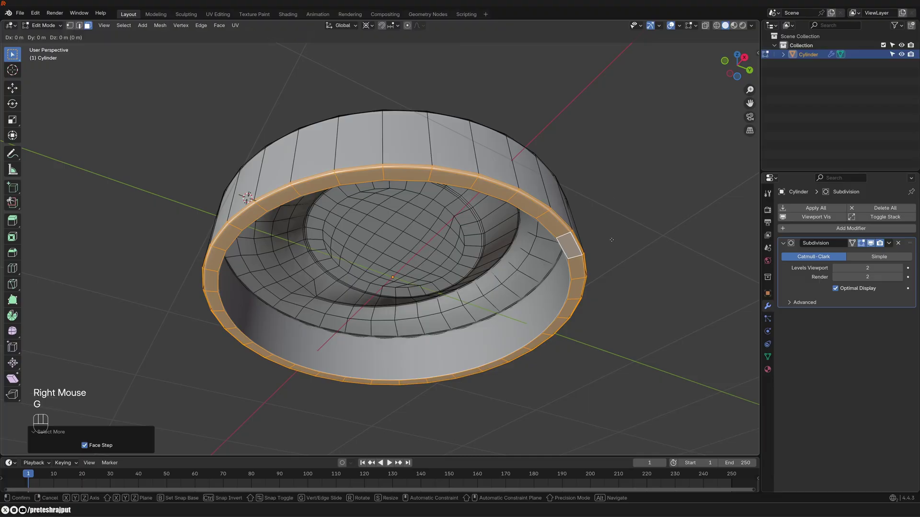
{"action": "key", "text": "z"}
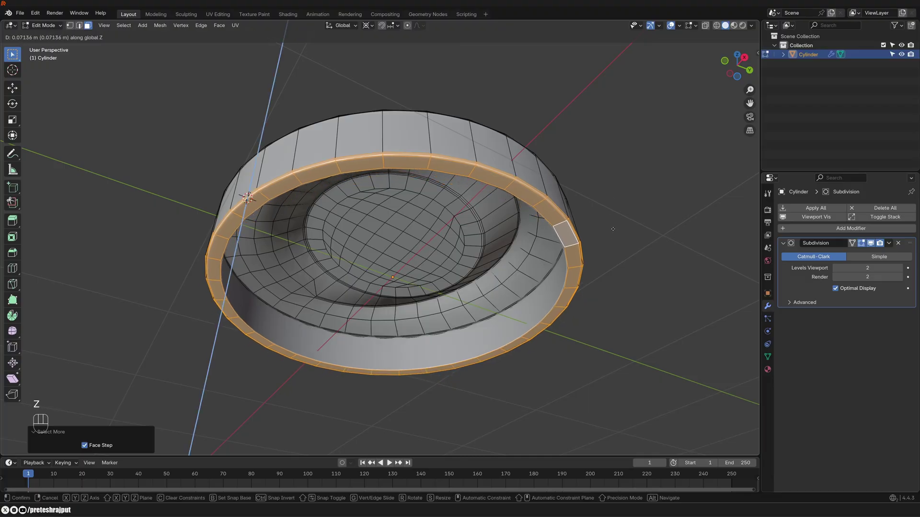
{"action": "left_click", "coordinate": [614, 217]}
{"action": "middle_click_drag", "start_coordinate": [607, 173], "coordinate": [550, 193]}
{"action": "key", "text": "Tab"}
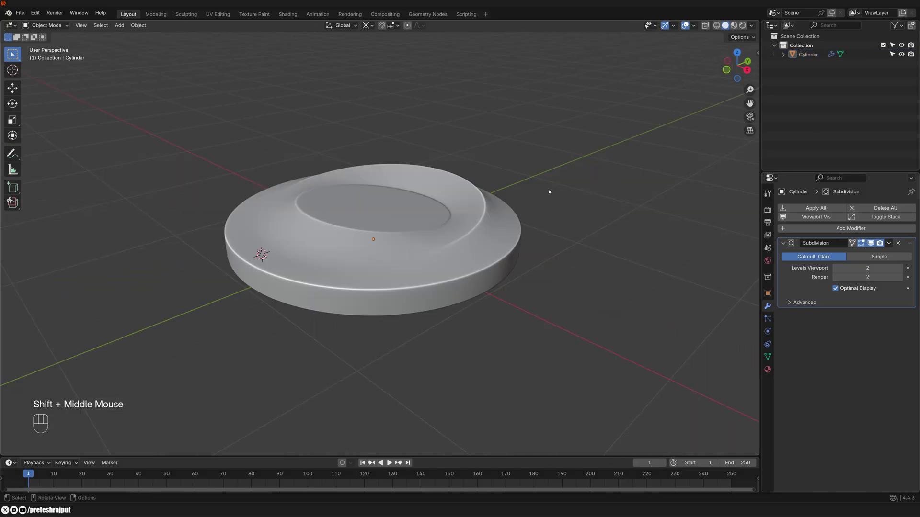